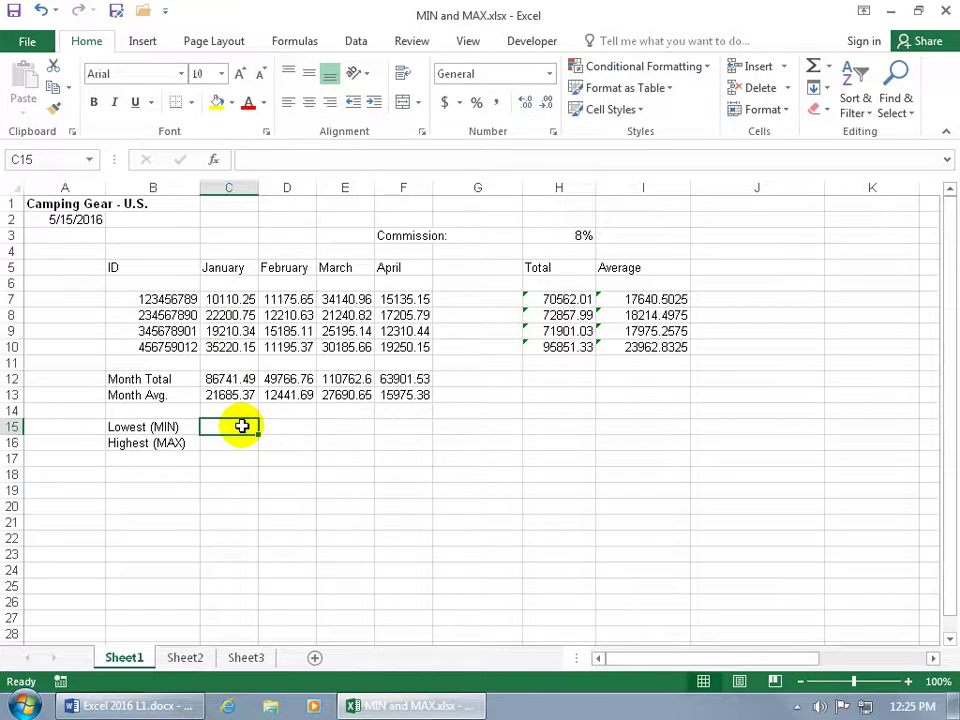
Start a MIN formula in cell C15 using the January figures in C7:C10 as its first argument
{"action": "type", "text": "="}
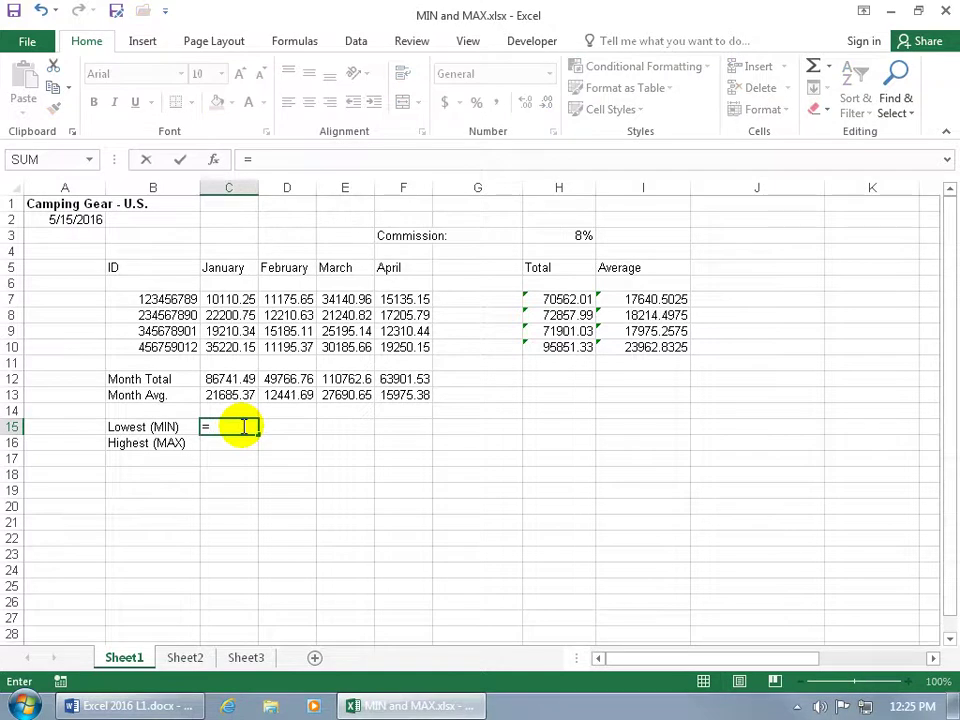
{"action": "type", "text": "min"}
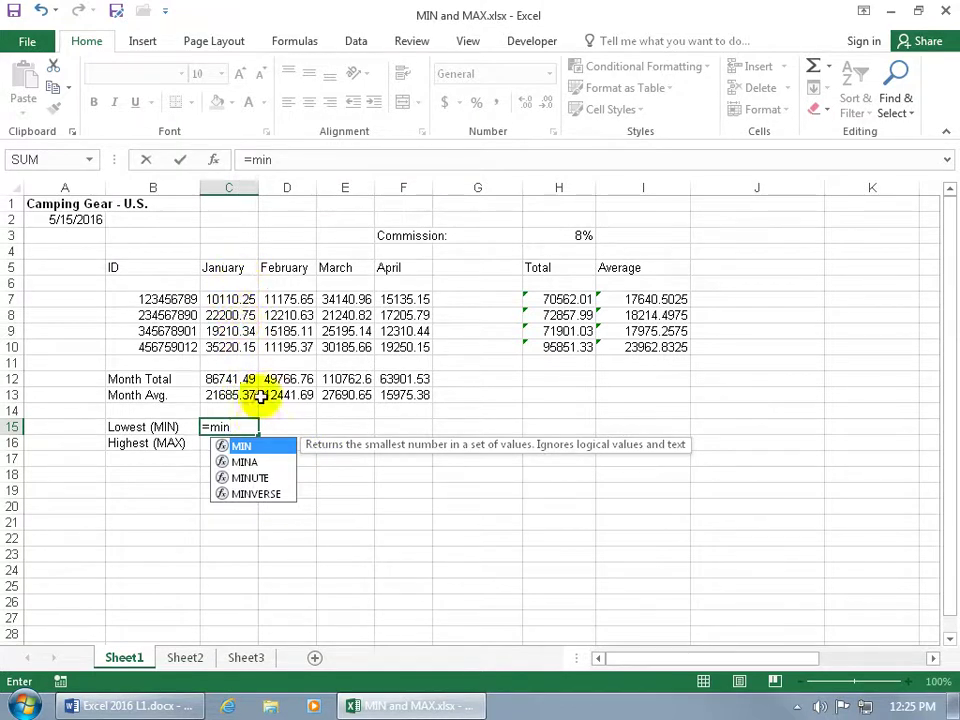
{"action": "double_click", "coordinate": [240, 445]}
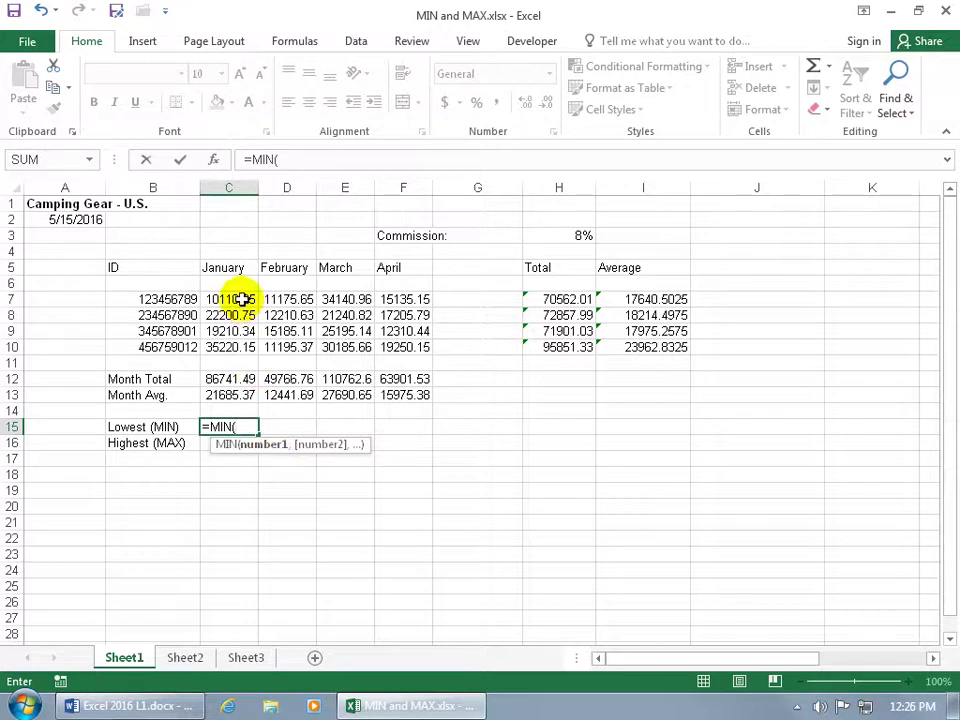
{"action": "left_click_drag", "start_coordinate": [242, 299], "coordinate": [242, 345]}
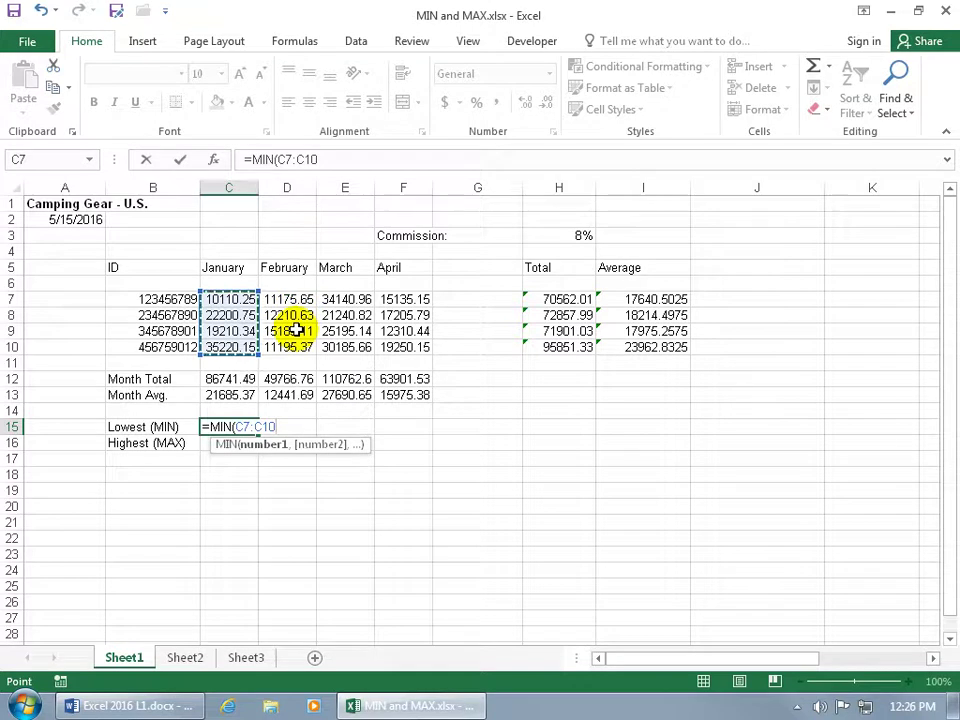
Try the February range D7:D10 and then hh7:hh10 as the second argument of the MIN formula
{"action": "type", "text": ","}
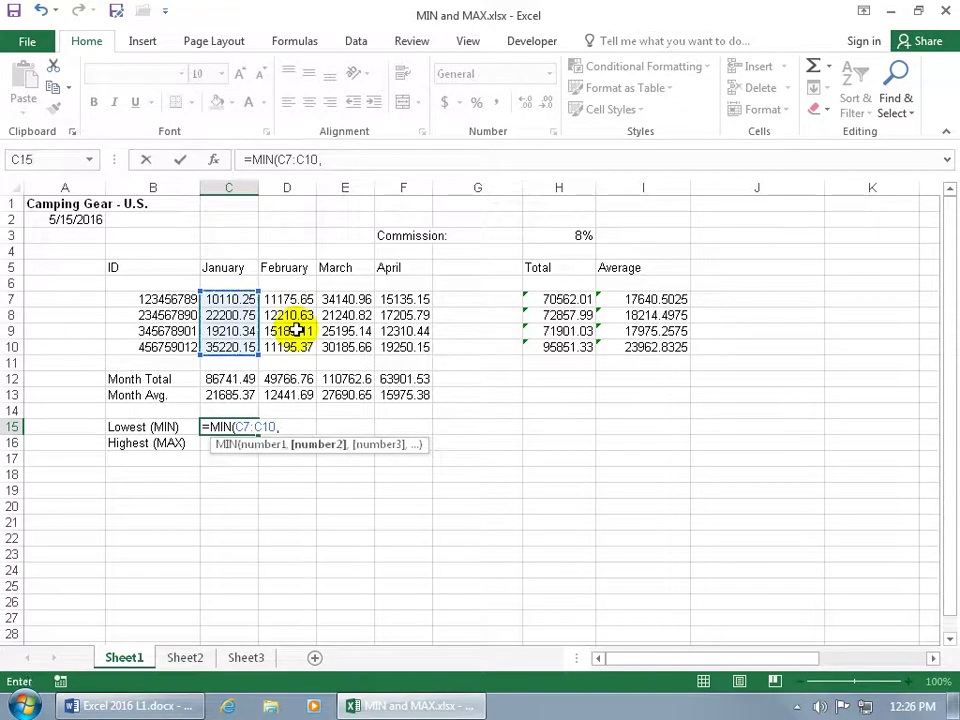
{"action": "left_click_drag", "start_coordinate": [298, 300], "coordinate": [296, 350]}
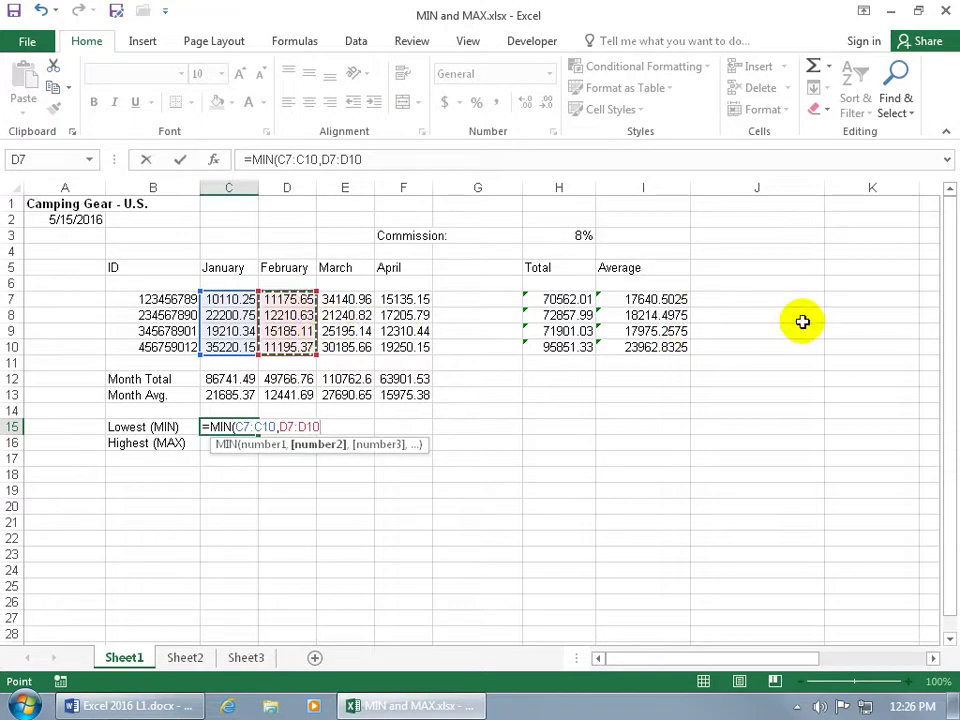
{"action": "key", "text": "BackSpace"}
{"action": "key", "text": "BackSpace"}
{"action": "key", "text": "BackSpace"}
{"action": "key", "text": "BackSpace"}
{"action": "key", "text": "BackSpace"}
{"action": "key", "text": "BackSpace"}
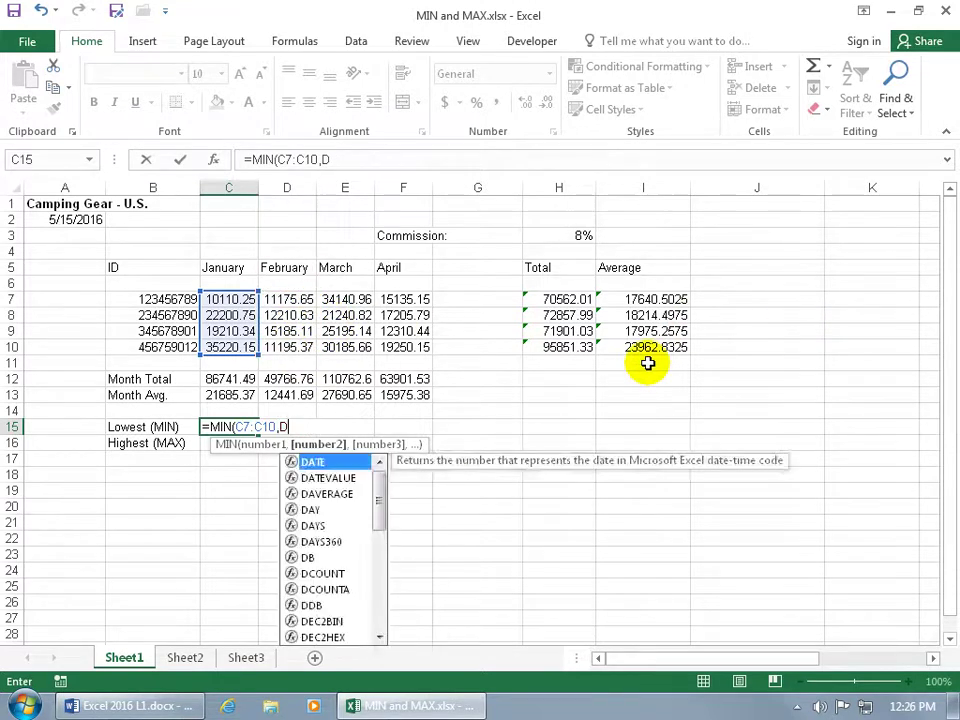
{"action": "type", "text": "hh"}
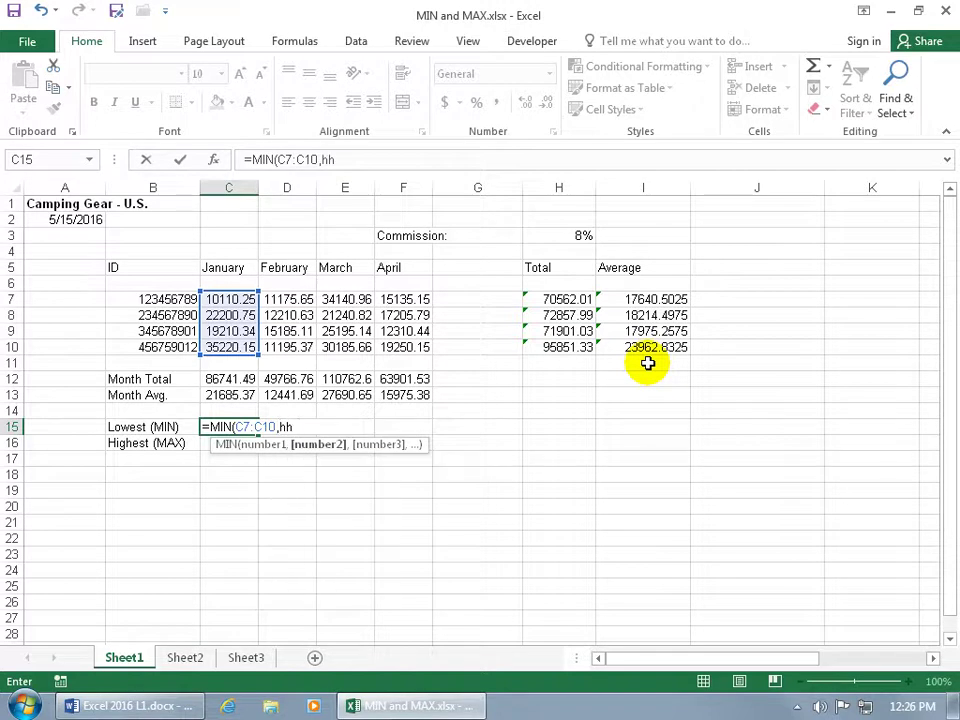
{"action": "type", "text": "7:hh10"}
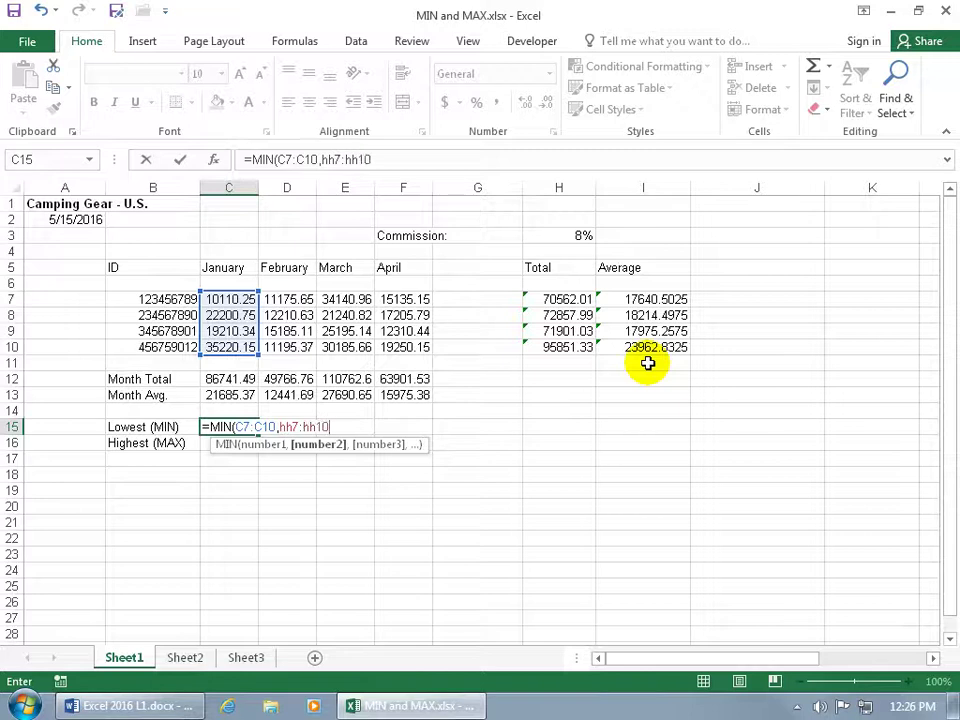
Remove the second argument from the MIN formula in C15 and confirm it with only the range C7:C10
{"action": "key", "text": "BackSpace"}
{"action": "key", "text": "BackSpace"}
{"action": "key", "text": "BackSpace"}
{"action": "key", "text": "BackSpace"}
{"action": "key", "text": "BackSpace"}
{"action": "key", "text": "BackSpace"}
{"action": "key", "text": "BackSpace"}
{"action": "key", "text": "BackSpace"}
{"action": "key", "text": "BackSpace"}
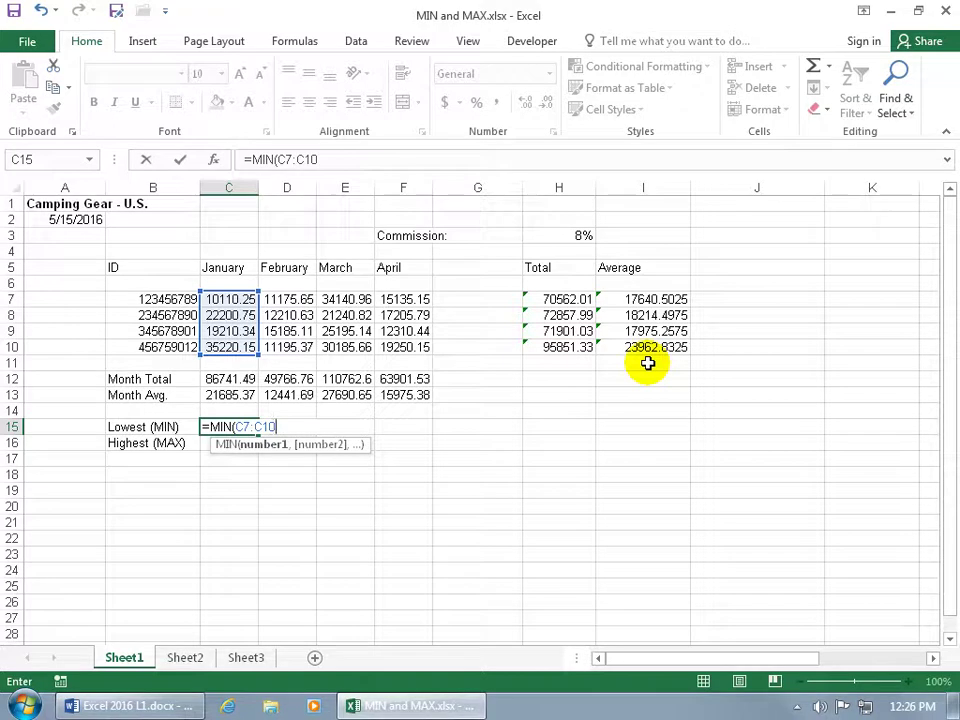
{"action": "key", "text": "Return"}
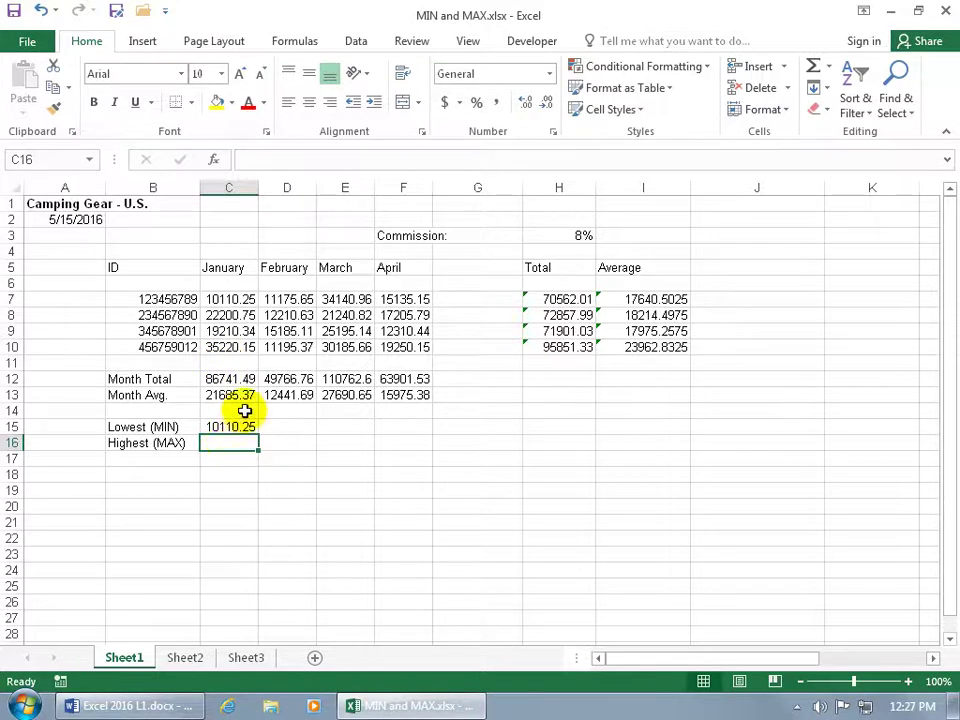
{"action": "left_click", "coordinate": [216, 160]}
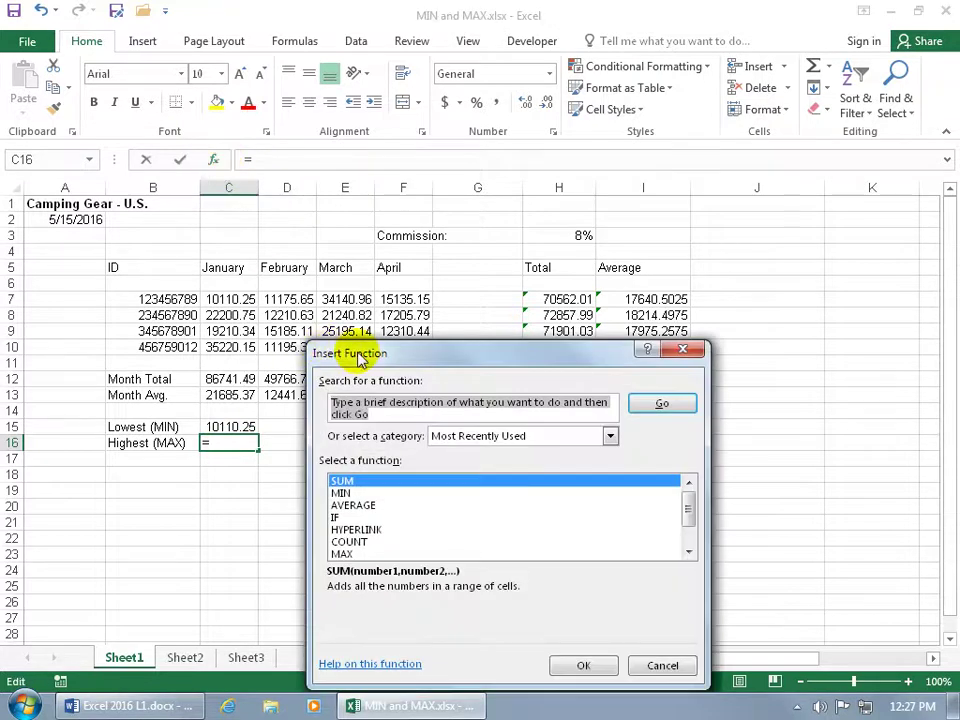
{"action": "left_click", "coordinate": [682, 349]}
{"action": "left_click", "coordinate": [295, 41]}
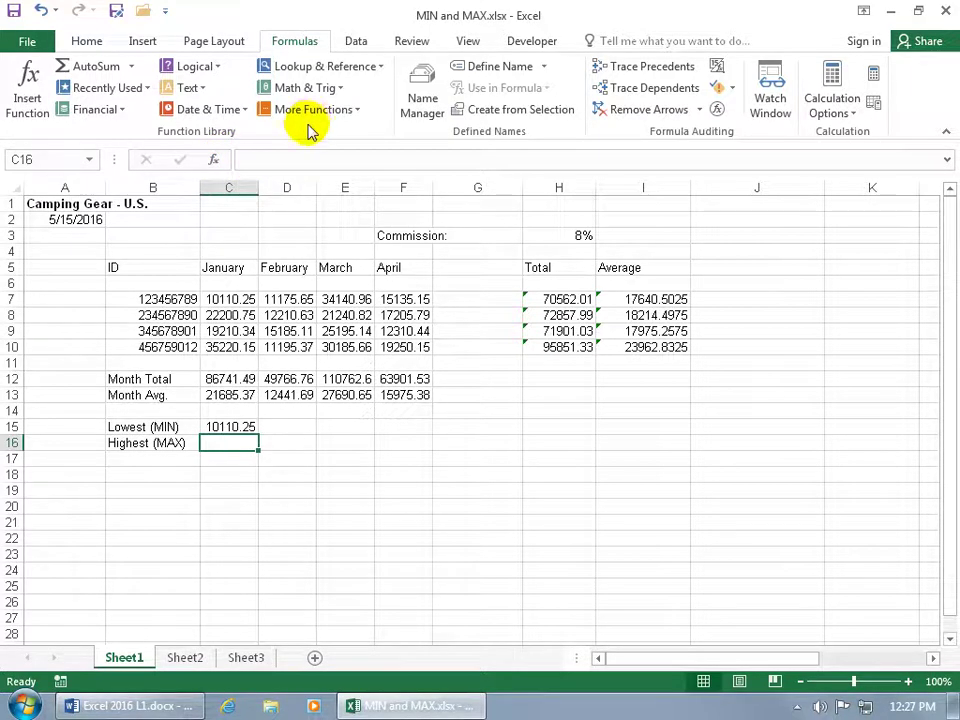
Search the Insert Function dialog for "max" and insert the MAX function into cell C16
{"action": "left_click", "coordinate": [215, 162]}
{"action": "left_click_drag", "start_coordinate": [432, 358], "coordinate": [400, 251]}
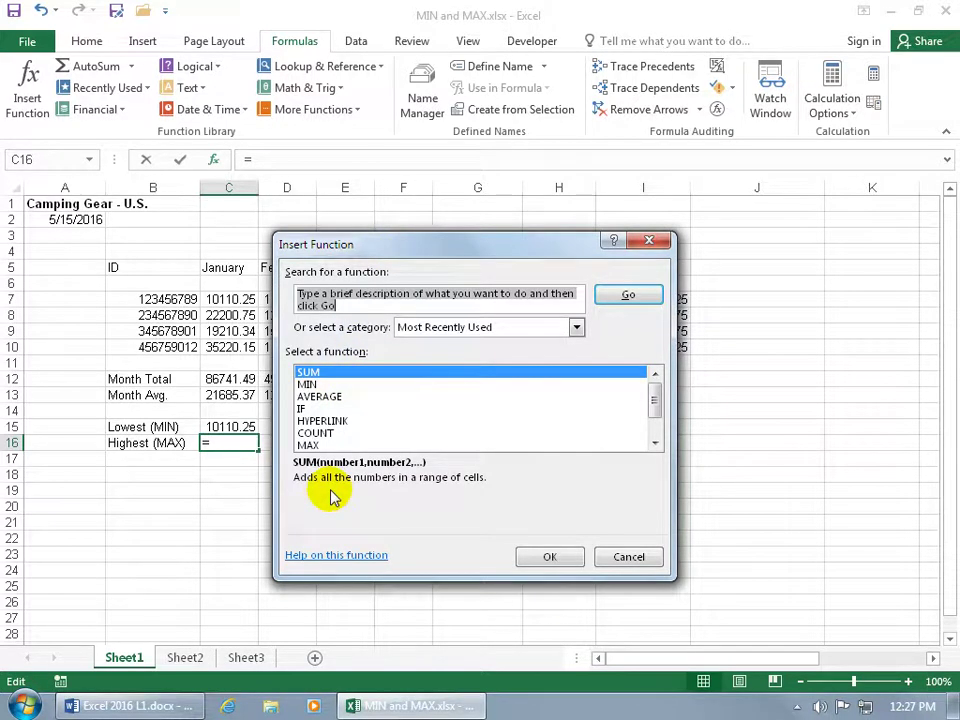
{"action": "left_click", "coordinate": [310, 384]}
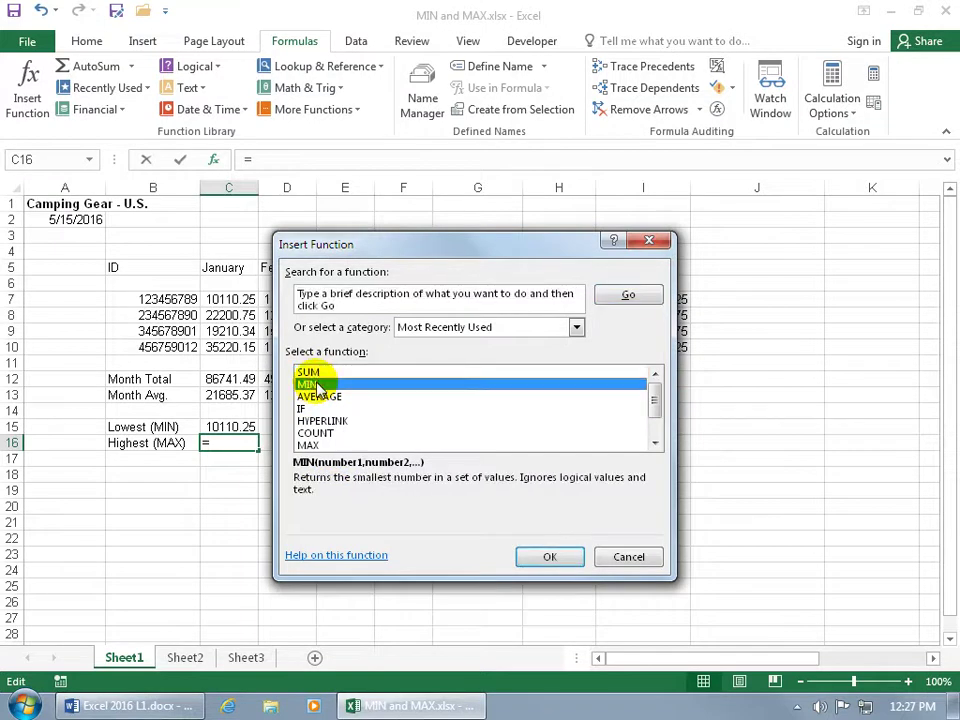
{"action": "left_click", "coordinate": [320, 445]}
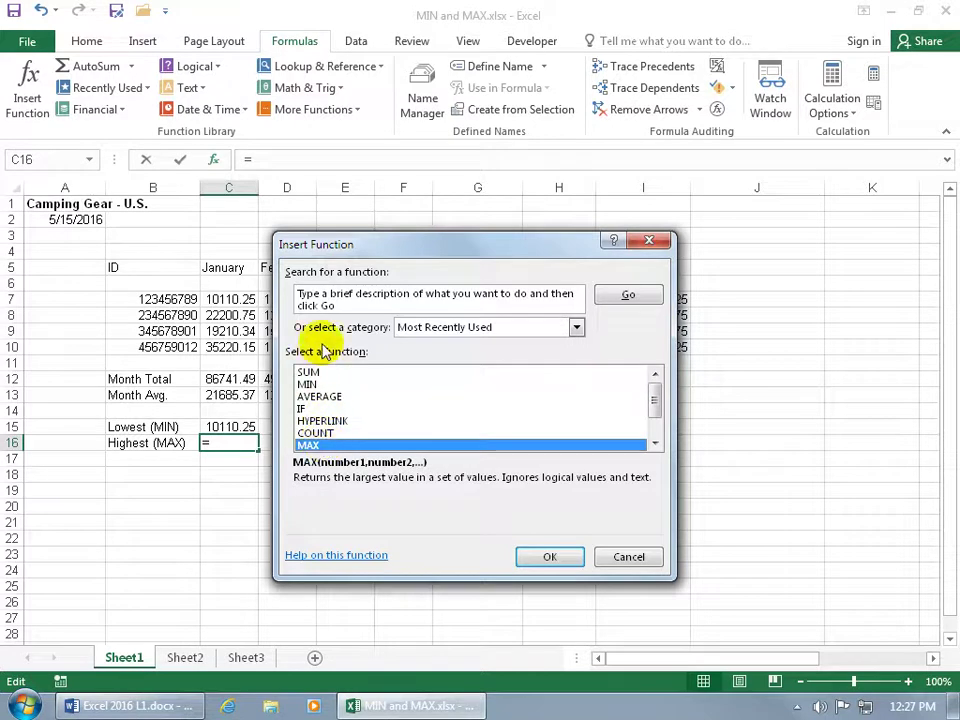
{"action": "left_click", "coordinate": [332, 303]}
{"action": "key", "text": "Delete"}
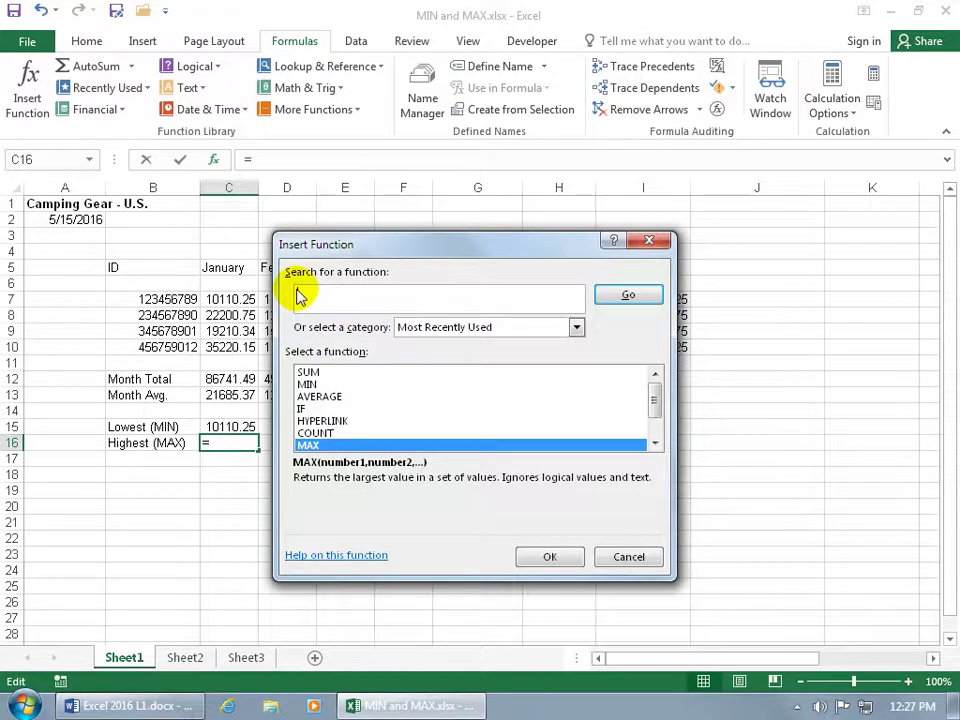
{"action": "type", "text": "max"}
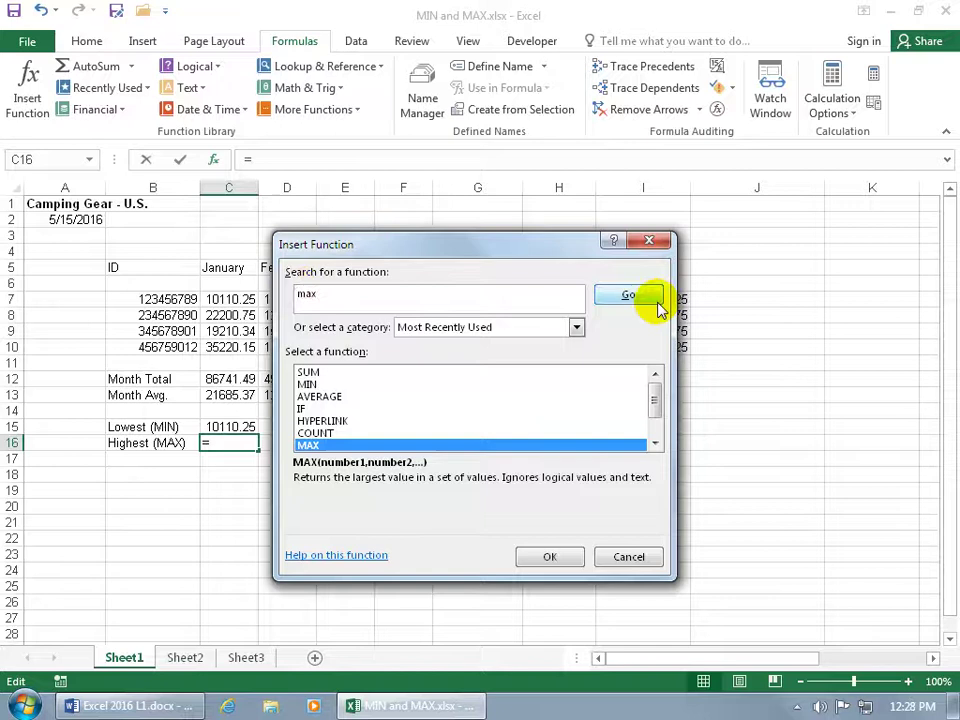
{"action": "left_click", "coordinate": [643, 299]}
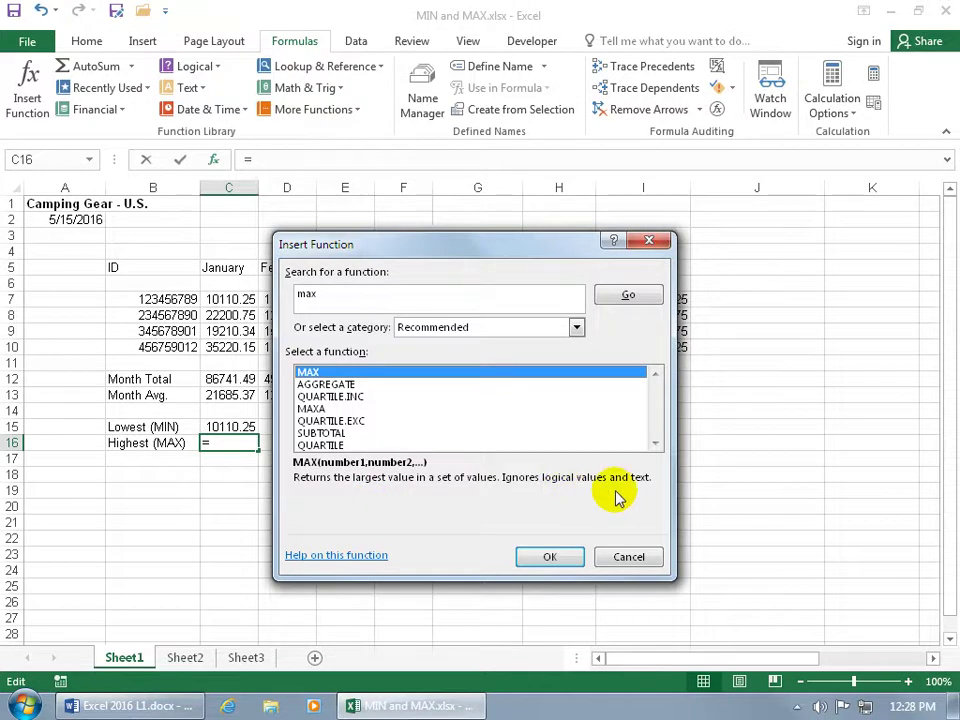
{"action": "left_click", "coordinate": [572, 561]}
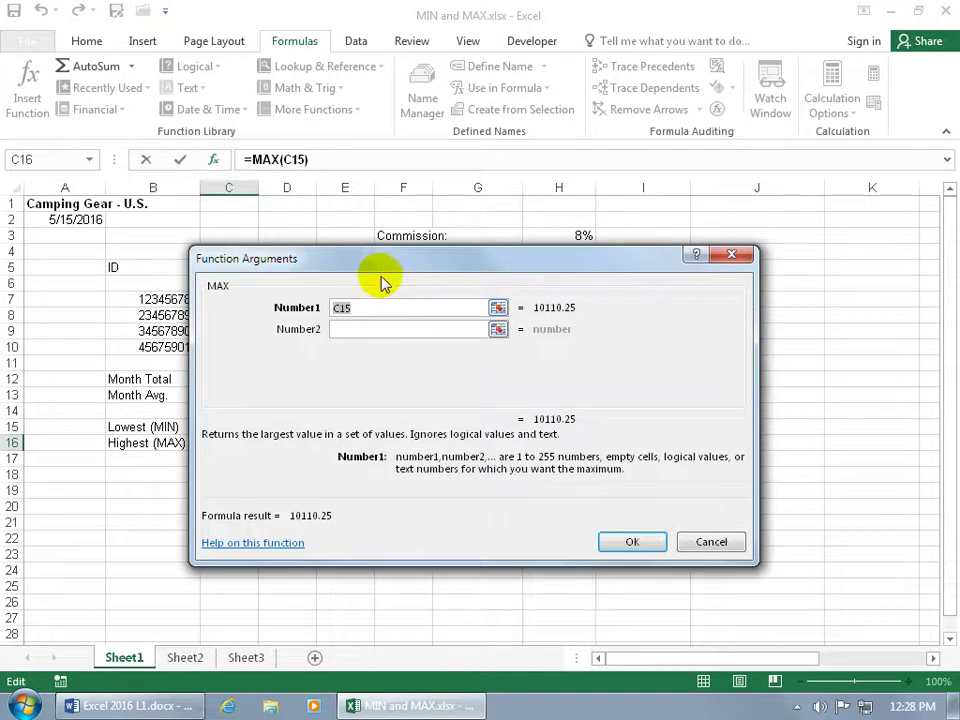
Uncover the January column and replace the suggested first argument of the MAX function with c7:c10
{"action": "left_click_drag", "start_coordinate": [380, 283], "coordinate": [575, 320]}
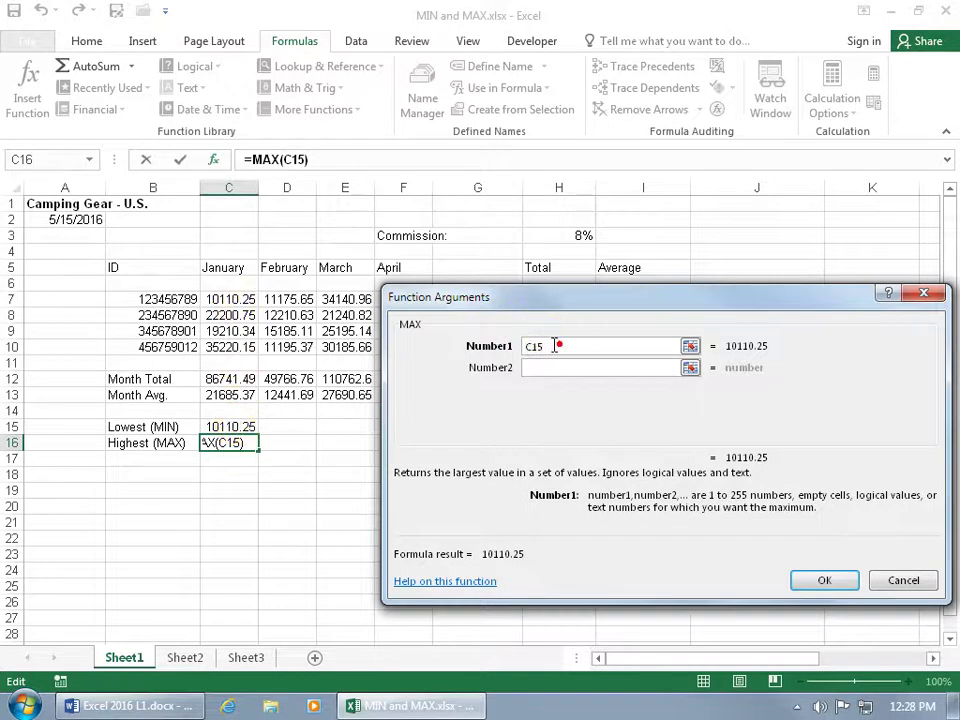
{"action": "left_click", "coordinate": [619, 346]}
{"action": "key", "text": "BackSpace"}
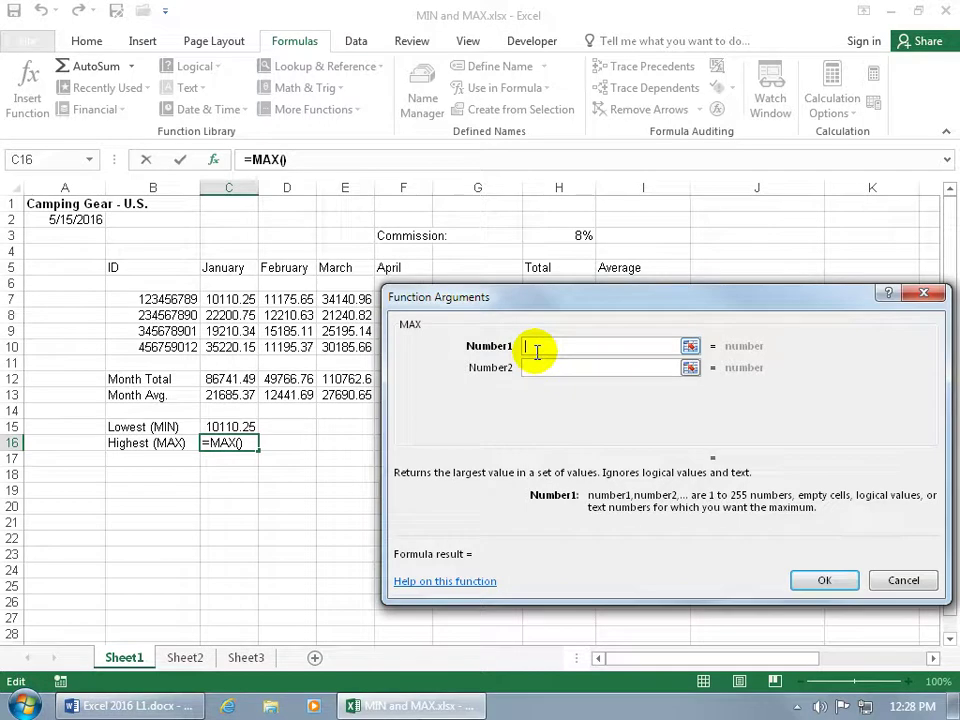
{"action": "type", "text": "c7:"}
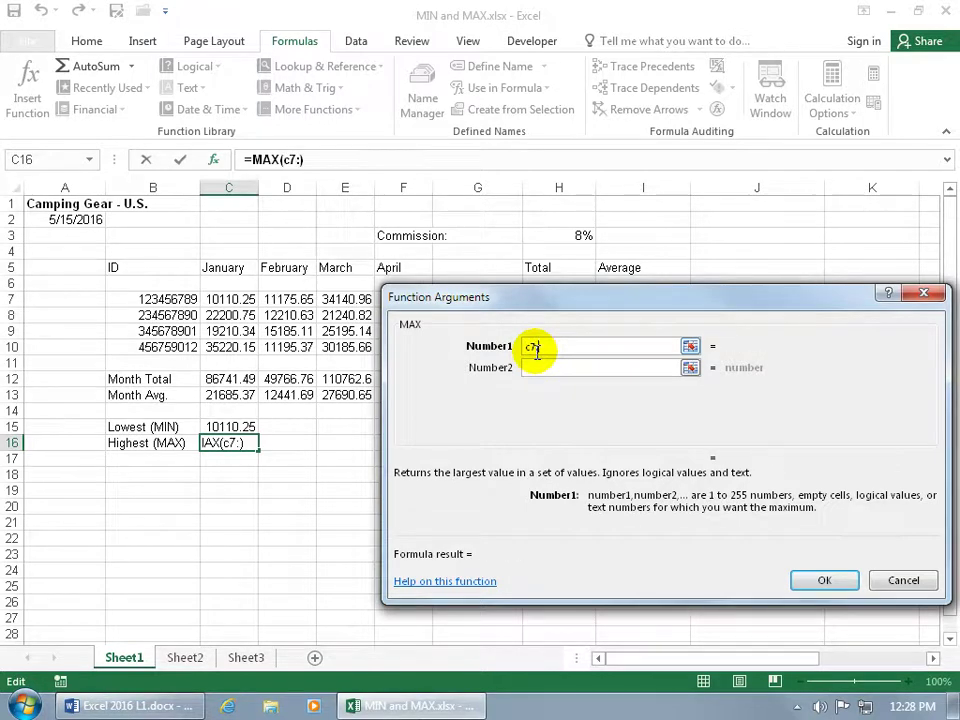
{"action": "type", "text": "c10"}
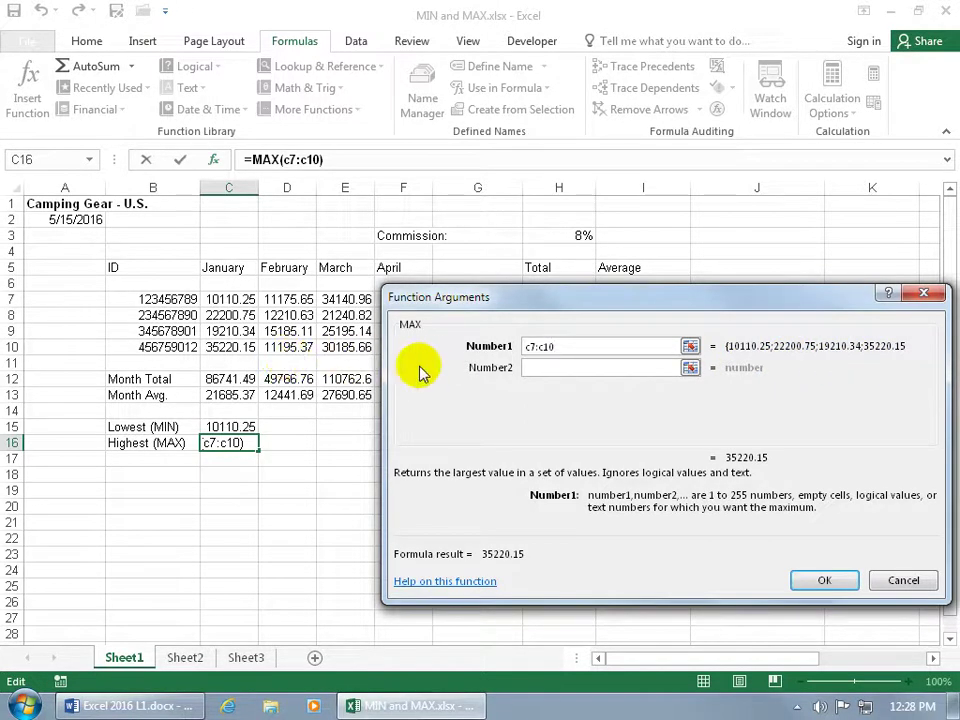
Clear the first MAX argument and fill it by selecting the January figures C7:C10 directly on the sheet
{"action": "left_click_drag", "start_coordinate": [567, 347], "coordinate": [496, 349]}
{"action": "key", "text": "BackSpace"}
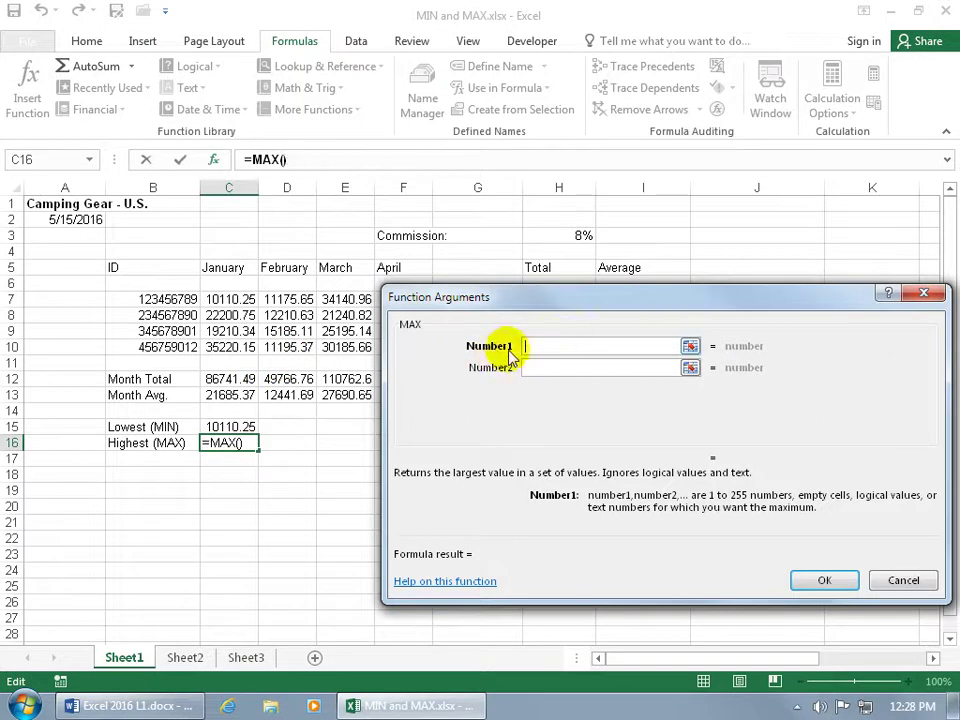
{"action": "left_click", "coordinate": [690, 346]}
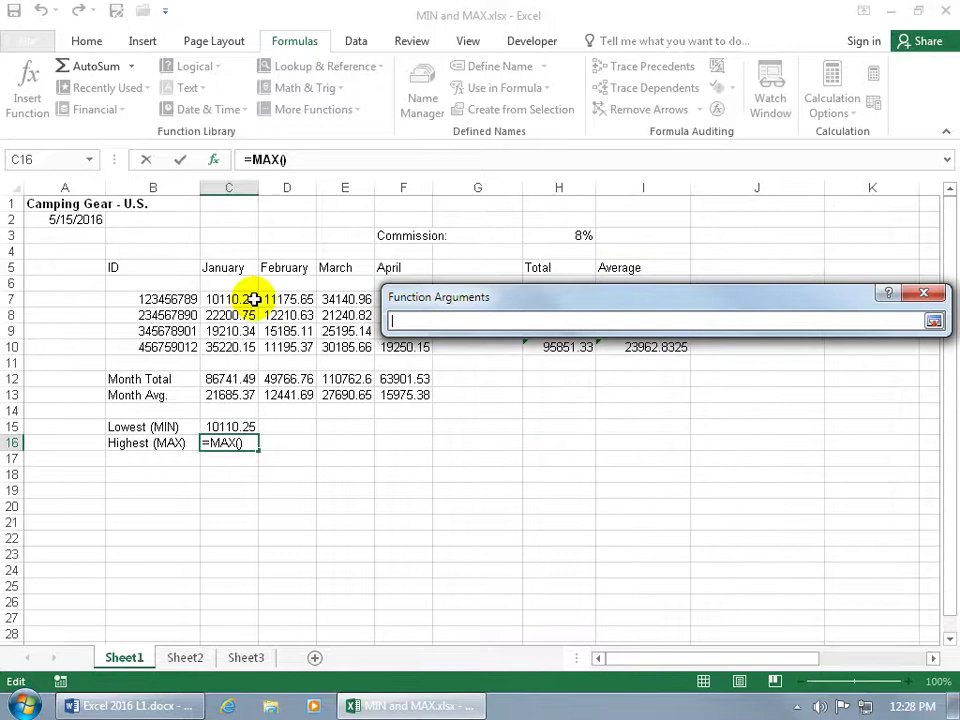
{"action": "left_click_drag", "start_coordinate": [251, 300], "coordinate": [248, 345]}
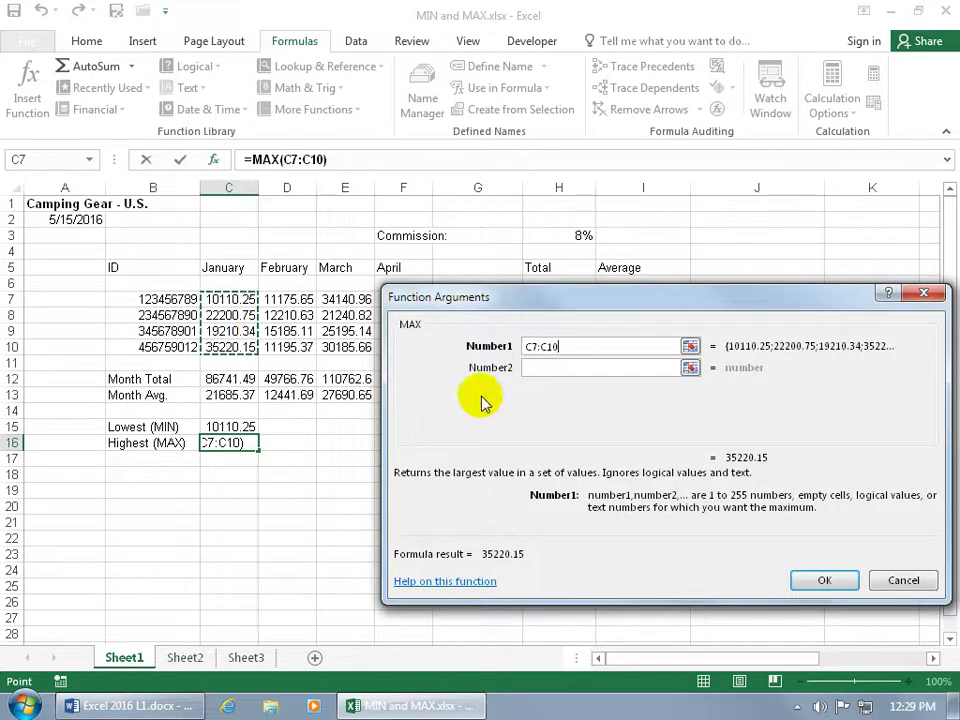
Try adding the February figures D7:D10 from the sheet as the second argument of the MAX function
{"action": "left_click", "coordinate": [535, 366]}
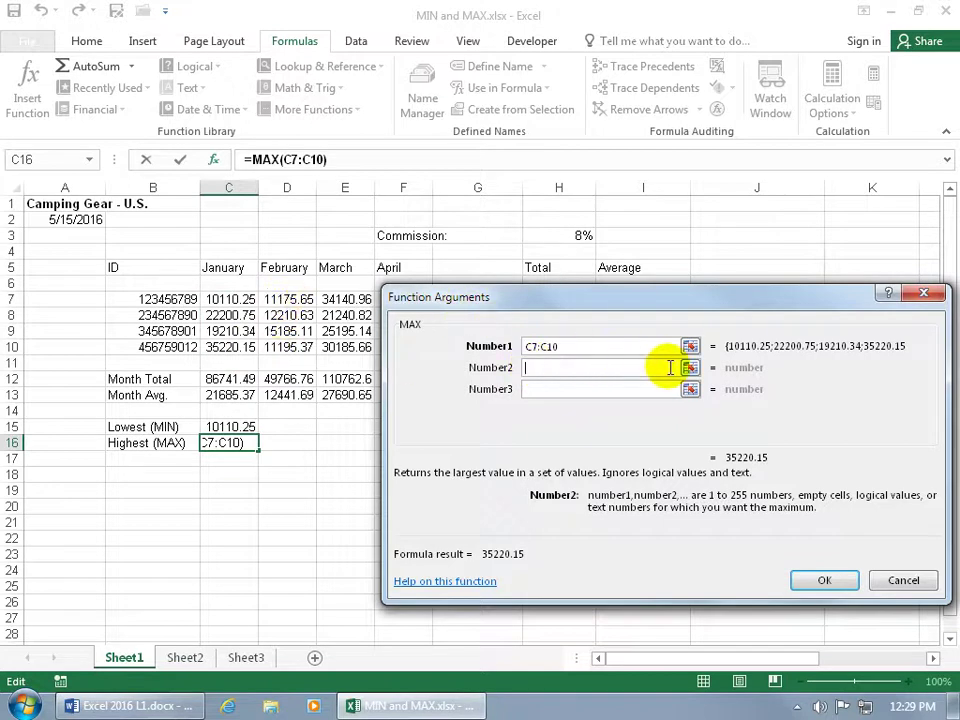
{"action": "left_click_drag", "start_coordinate": [289, 299], "coordinate": [289, 347]}
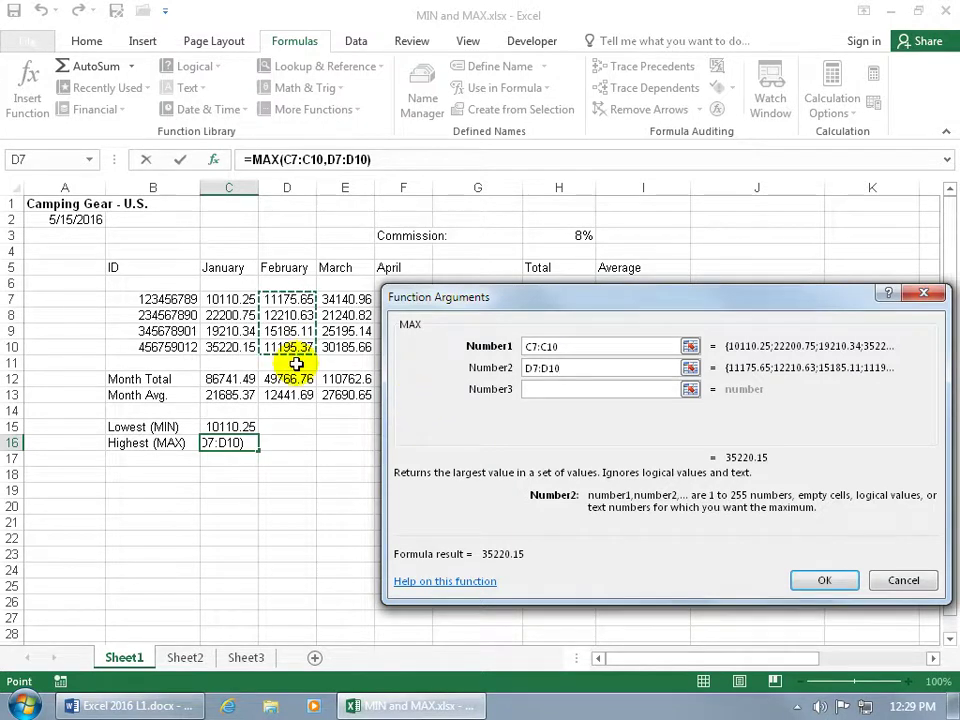
{"action": "left_click", "coordinate": [689, 367]}
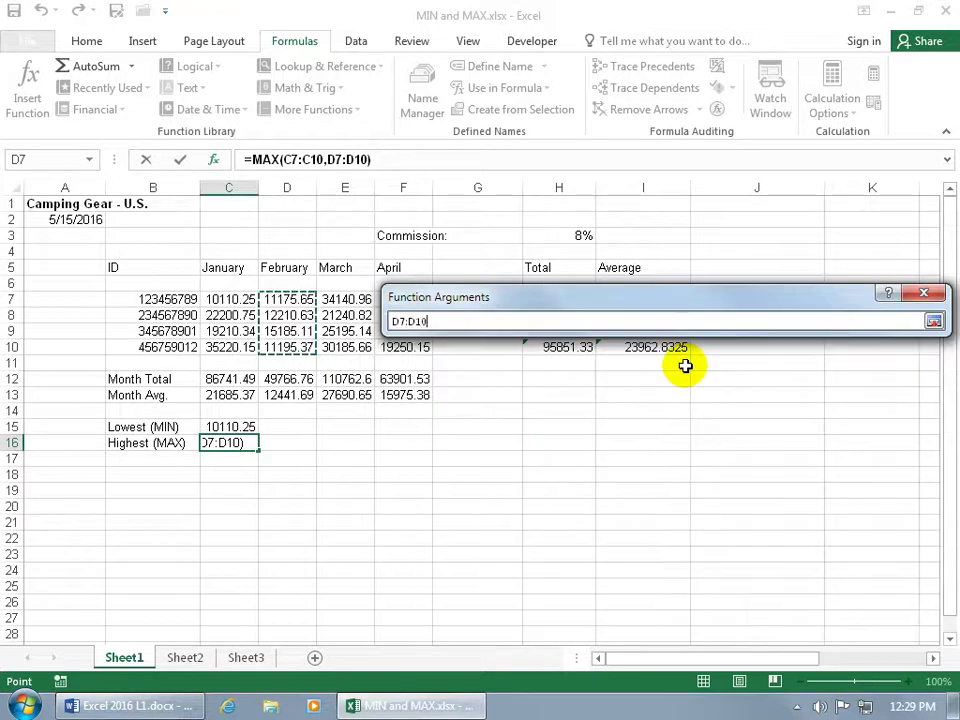
{"action": "left_click_drag", "start_coordinate": [608, 320], "coordinate": [452, 285]}
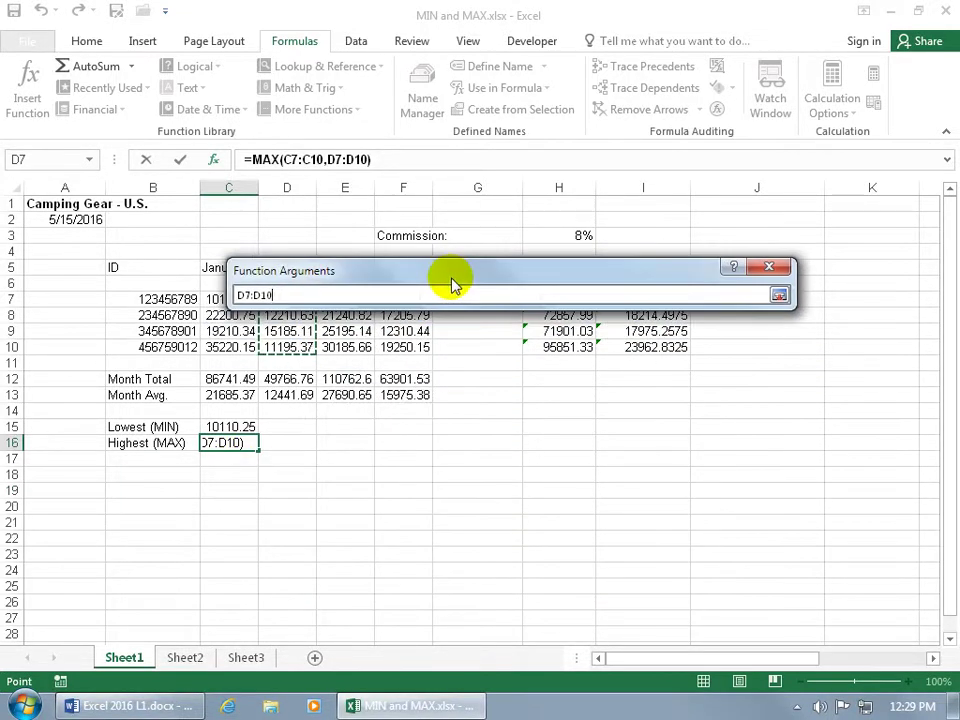
{"action": "left_click", "coordinate": [779, 295]}
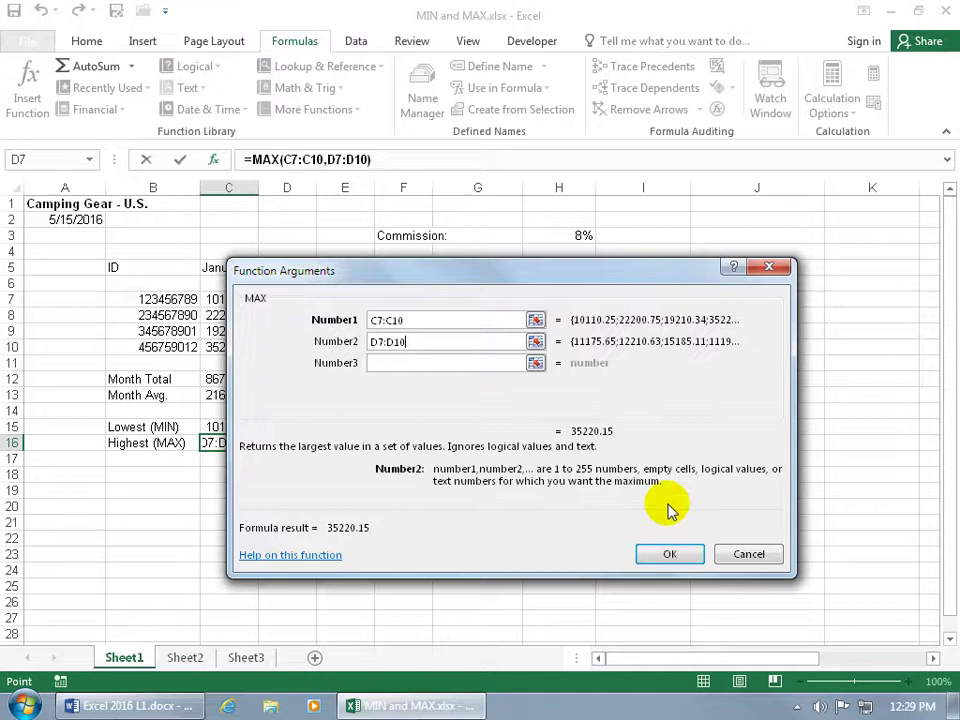
Clear the second MAX argument and confirm the formula in C16 with only the range C7:C10
{"action": "left_click", "coordinate": [467, 342]}
{"action": "left_click_drag", "start_coordinate": [467, 342], "coordinate": [368, 343]}
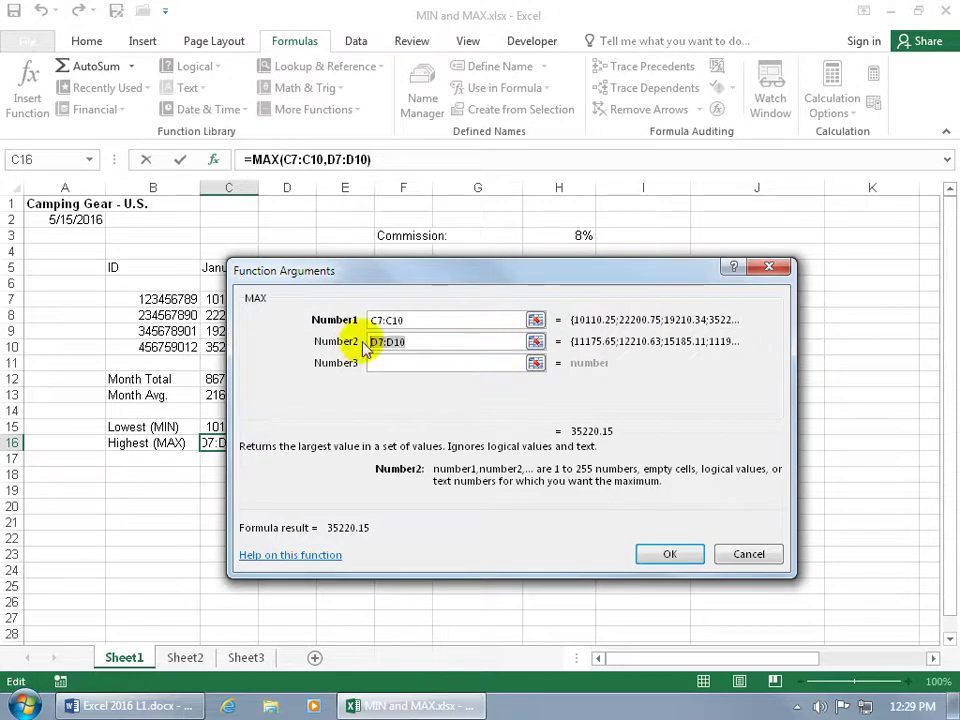
{"action": "key", "text": "BackSpace"}
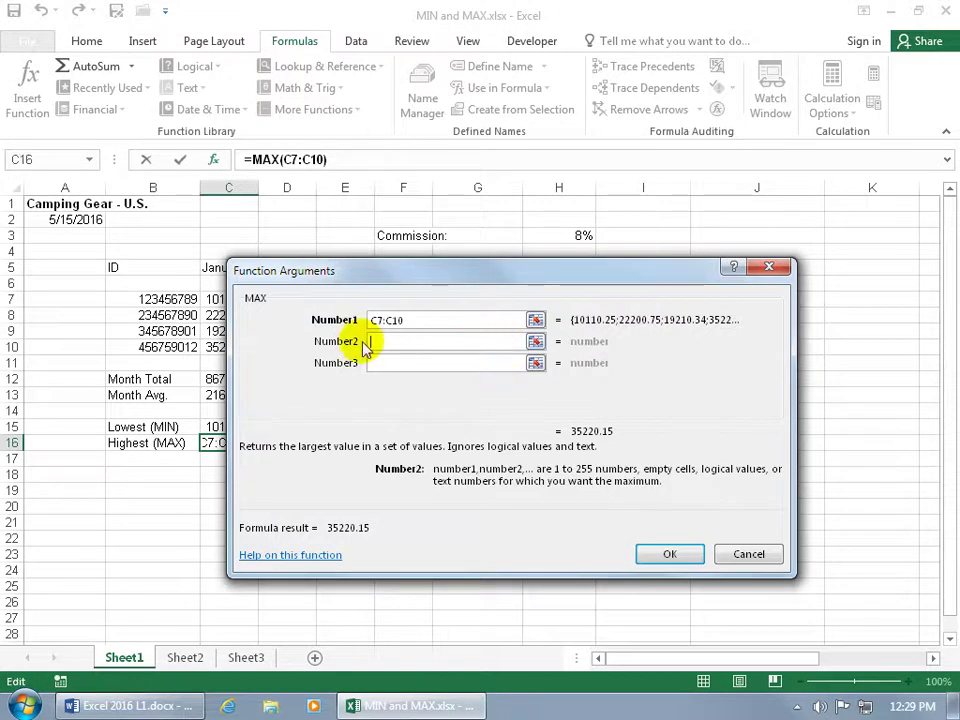
{"action": "left_click", "coordinate": [652, 555]}
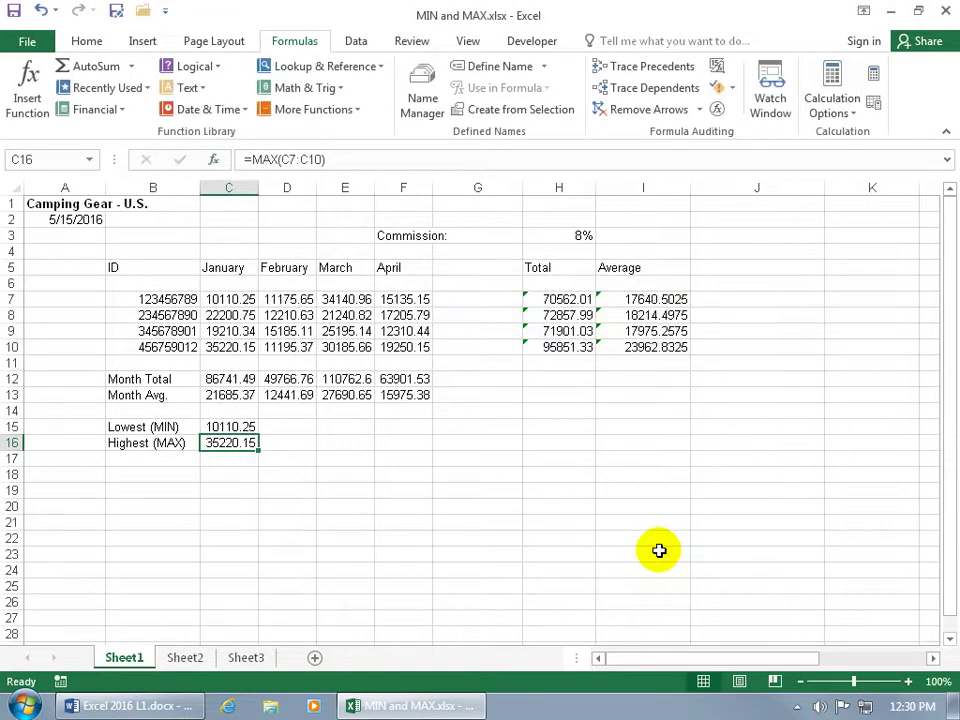
Check which cells the MAX formula in C16 refers to by opening it for editing, leaving it as is
{"action": "double_click", "coordinate": [242, 442]}
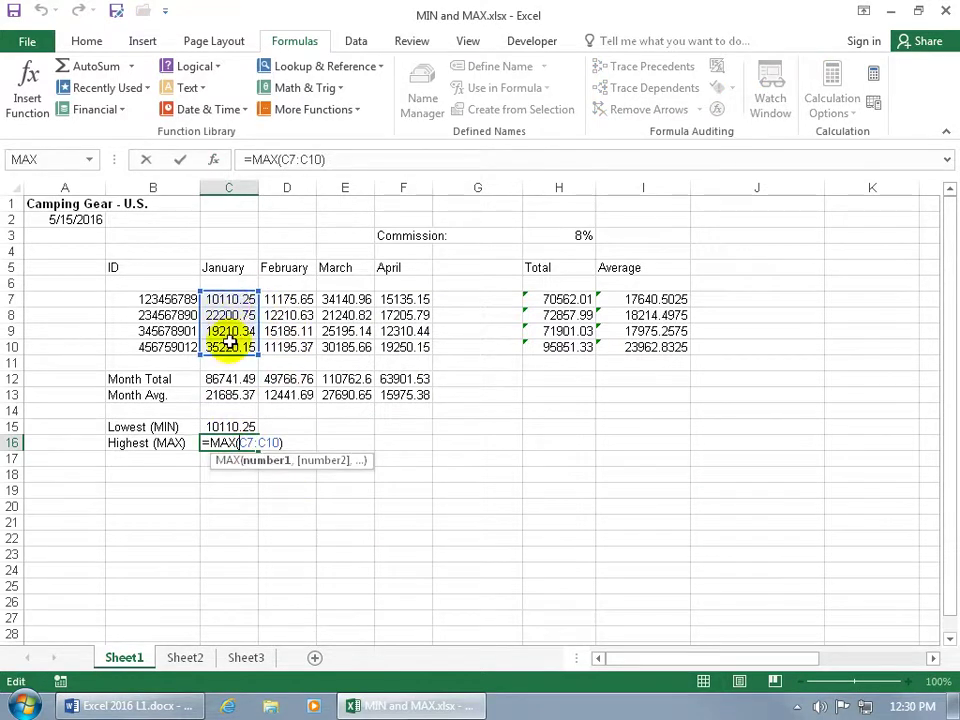
{"action": "key", "text": "Return"}
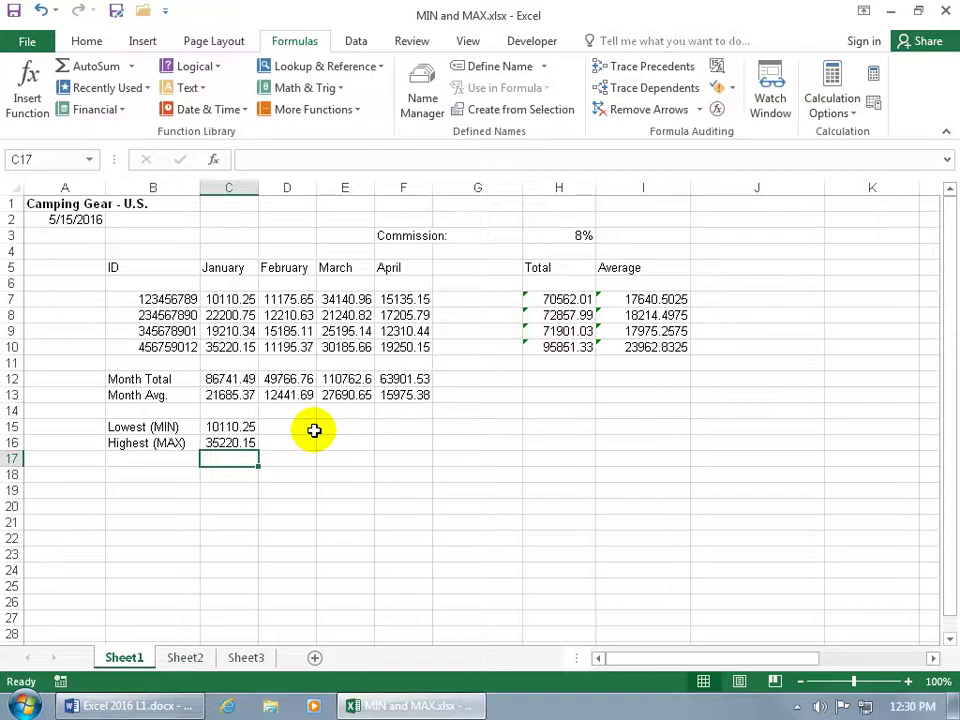
Copy the MIN formula from C15 into D15, E15 and F15 for February, March and April
{"action": "left_click", "coordinate": [243, 427]}
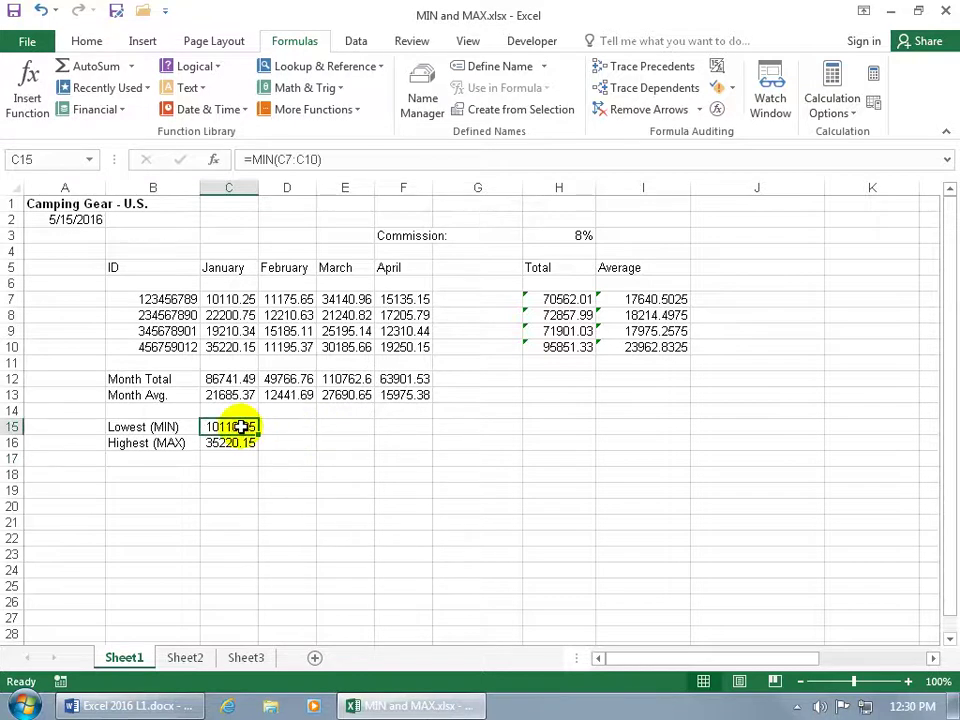
{"action": "key", "text": "ctrl+c"}
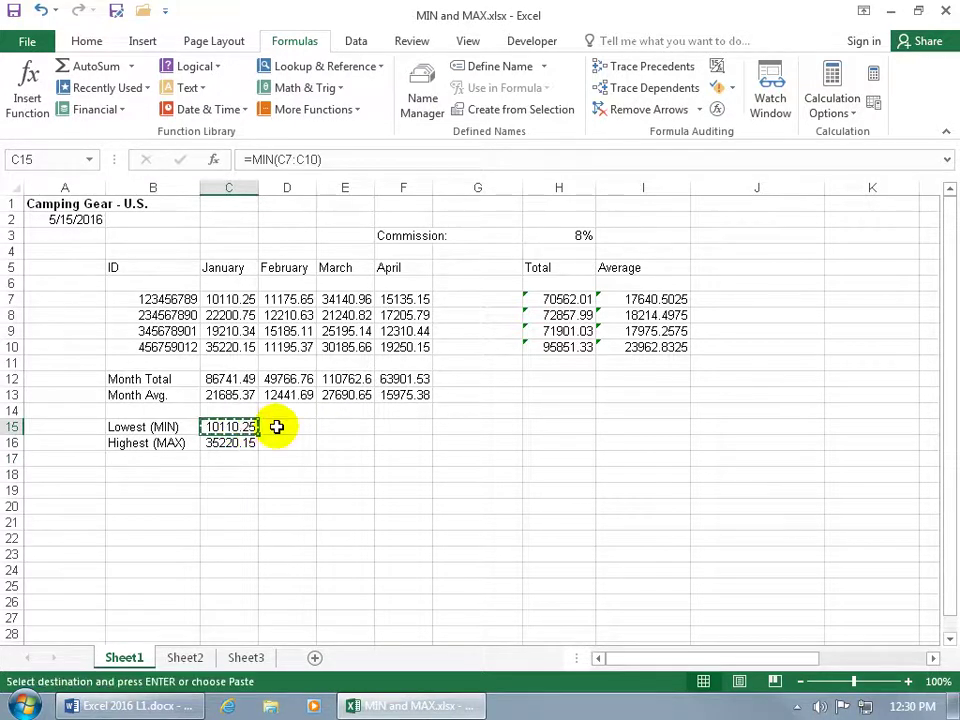
{"action": "left_click", "coordinate": [276, 426]}
{"action": "key", "text": "ctrl+v"}
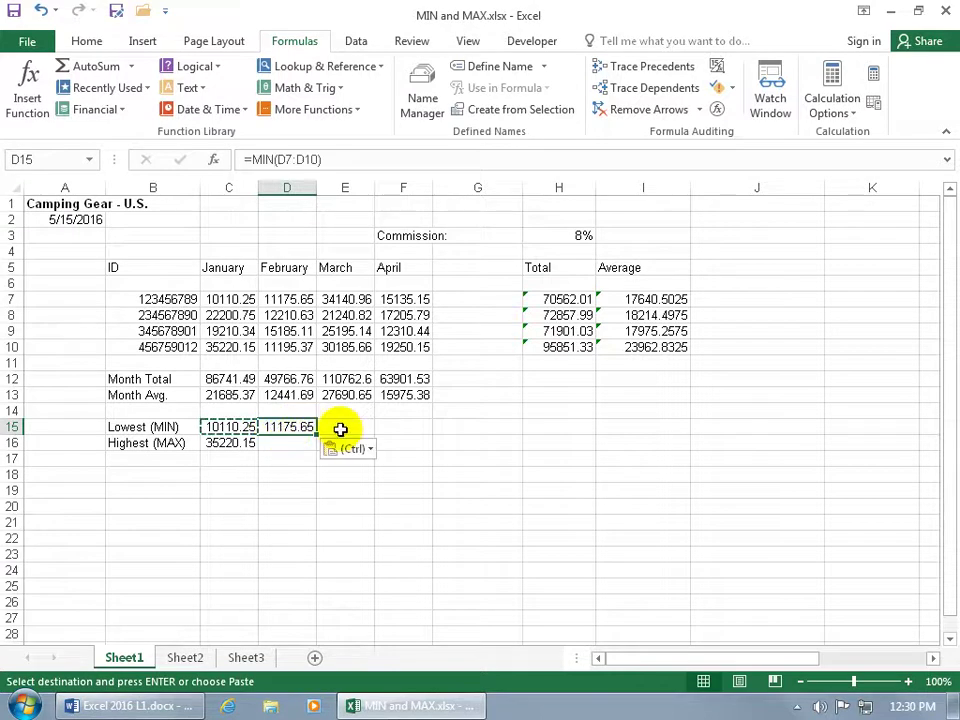
{"action": "left_click", "coordinate": [336, 427]}
{"action": "key", "text": "ctrl+v"}
{"action": "left_click", "coordinate": [405, 428]}
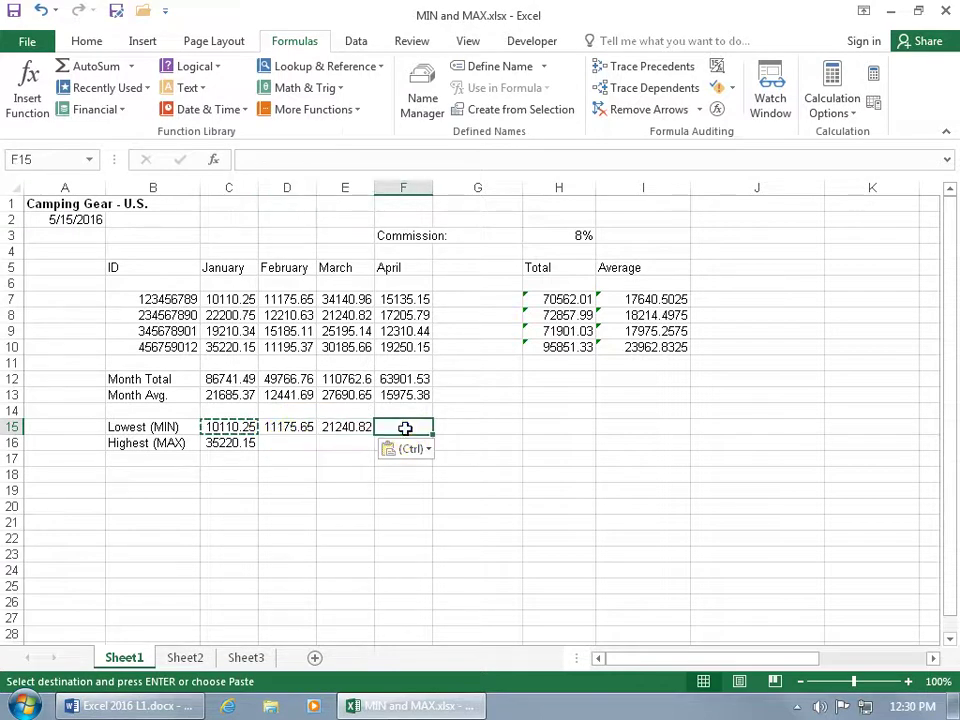
{"action": "key", "text": "ctrl+v"}
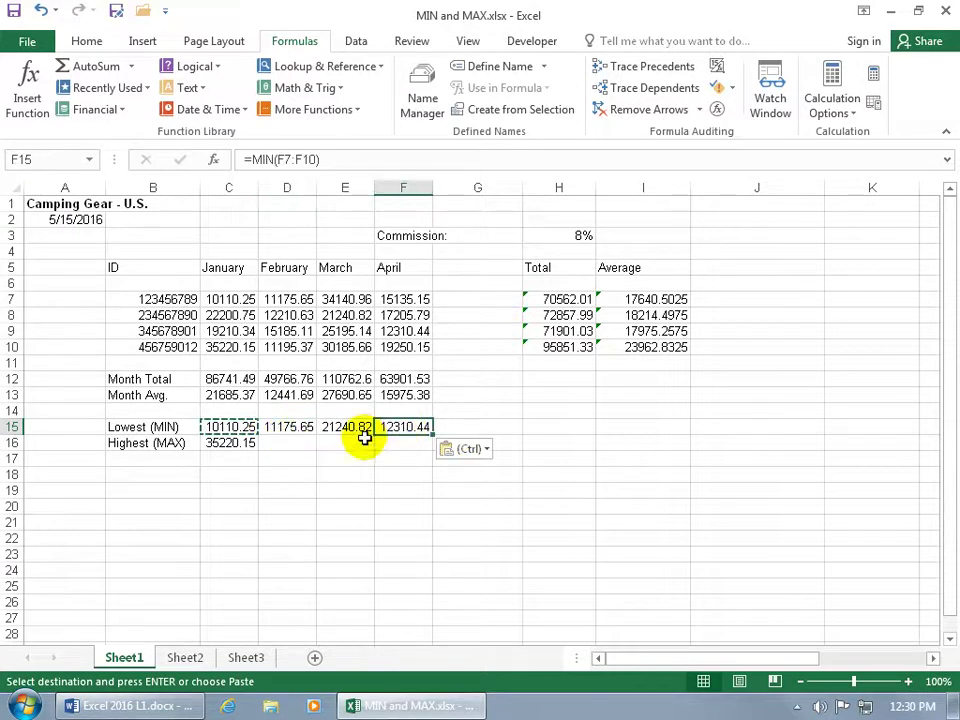
Fill the MAX formula from C16 across to F16 and check the adjusted range in D16
{"action": "left_click", "coordinate": [243, 443]}
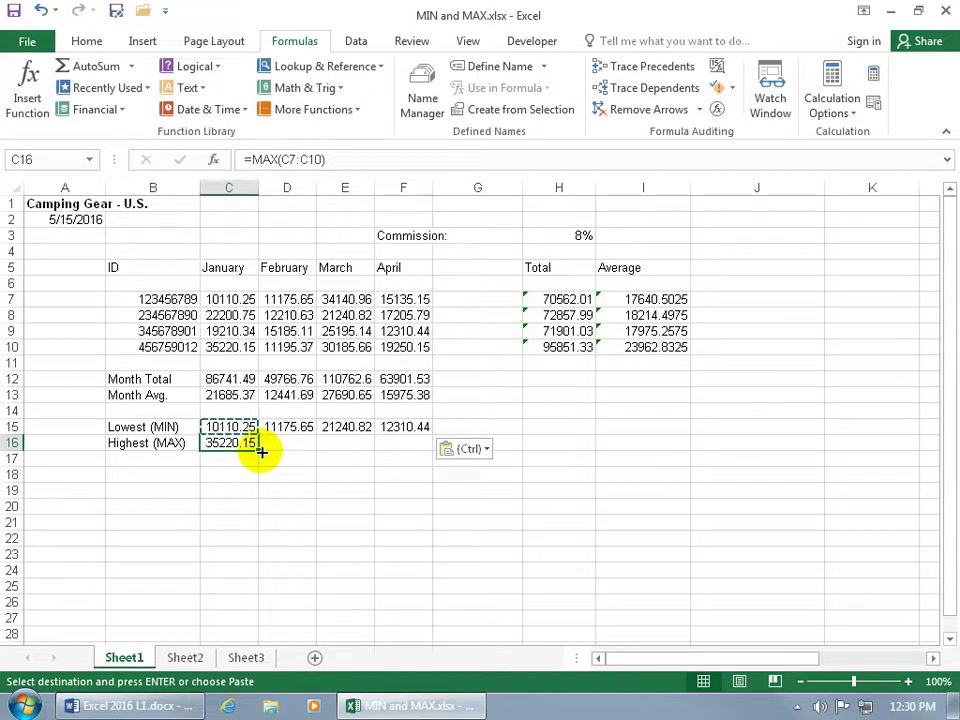
{"action": "left_click_drag", "start_coordinate": [258, 450], "coordinate": [403, 471]}
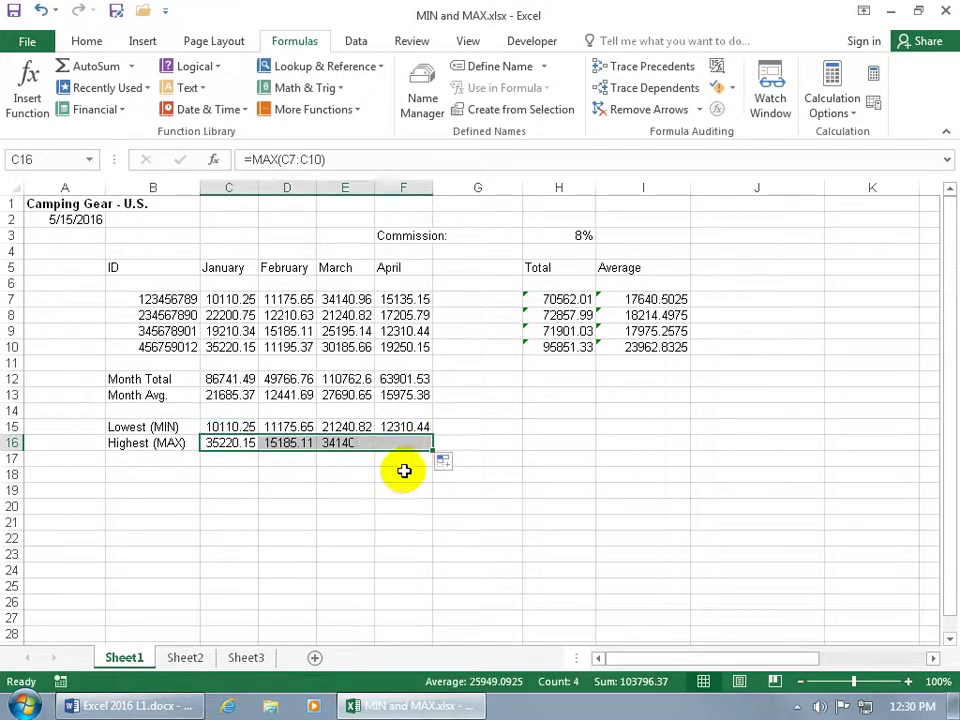
{"action": "left_click", "coordinate": [283, 446]}
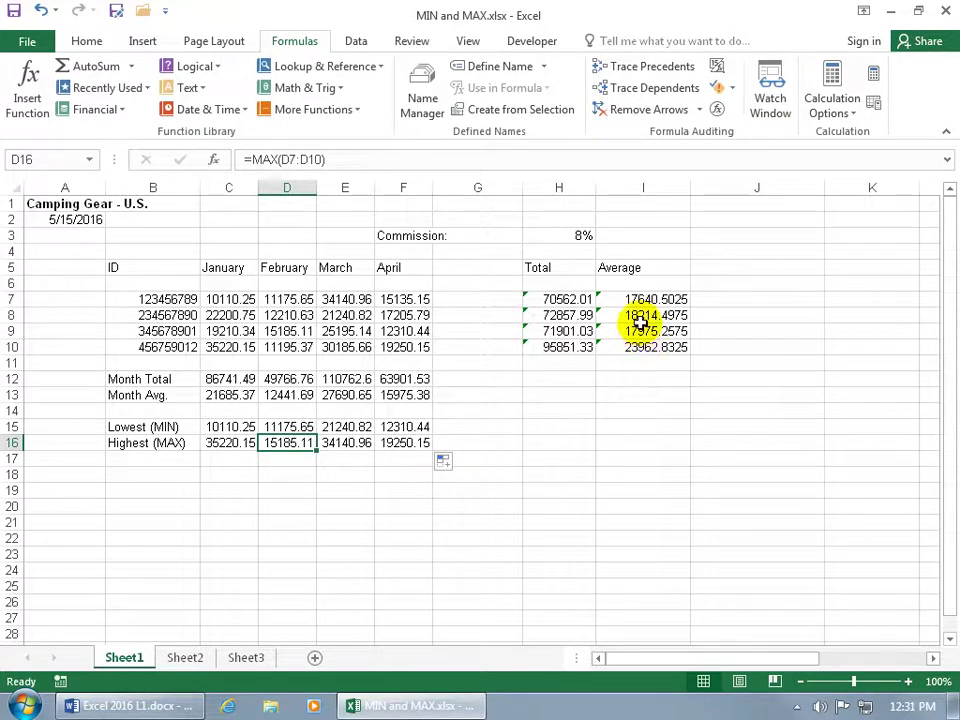
Clear the averages in I8:I10 and refill them by auto-filling the AVERAGE formula down from I7
{"action": "left_click_drag", "start_coordinate": [638, 315], "coordinate": [640, 347]}
{"action": "key", "text": "Delete"}
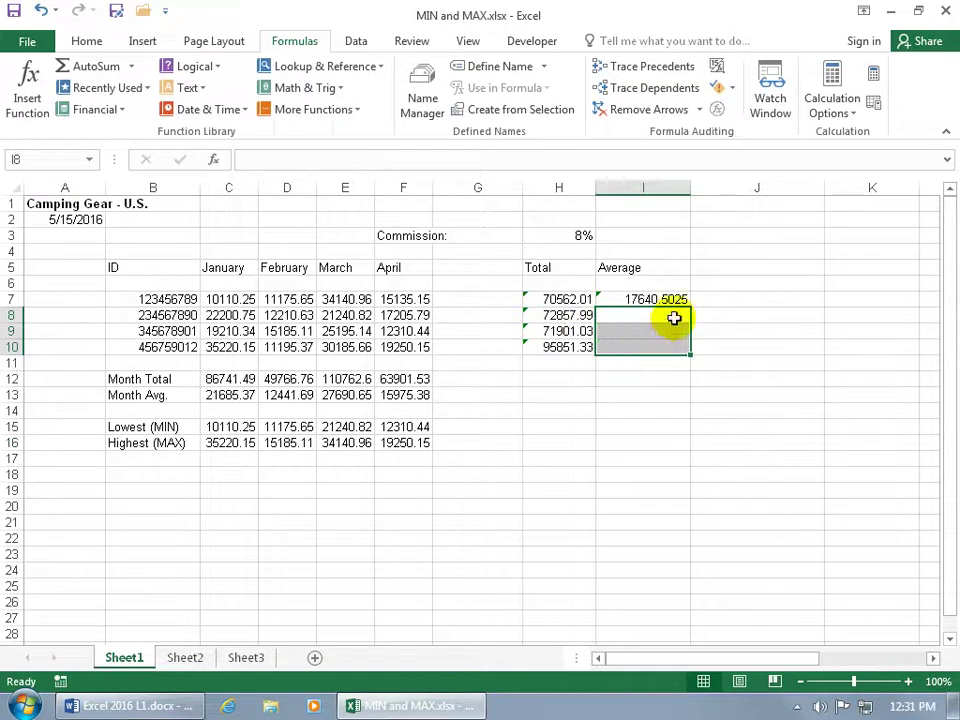
{"action": "left_click", "coordinate": [672, 300]}
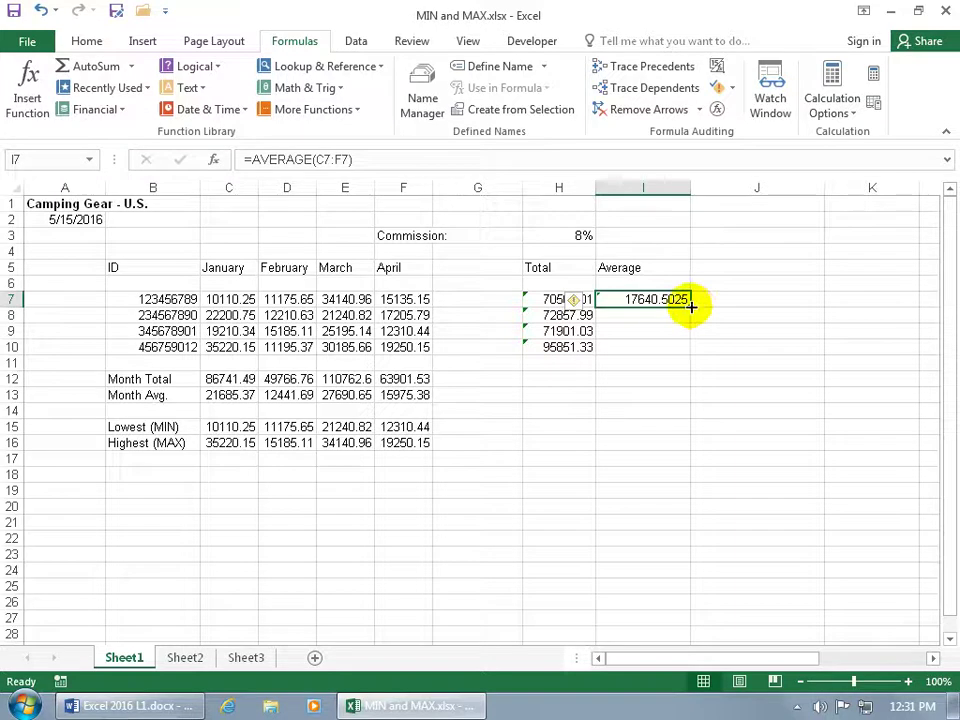
{"action": "double_click", "coordinate": [690, 306]}
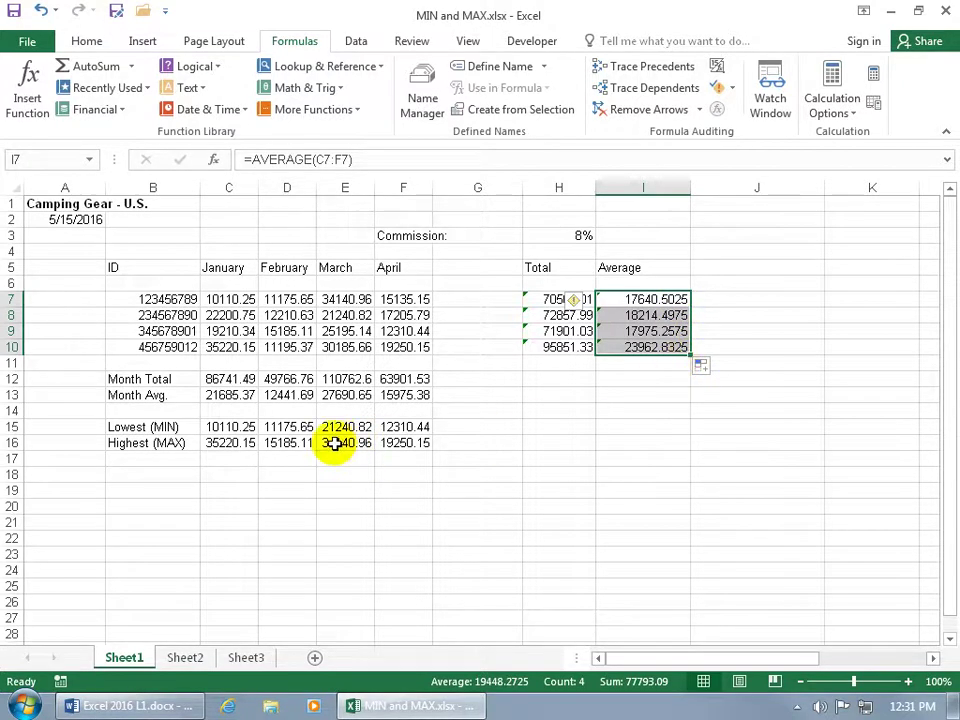
Clear the February to April maximums in D16:F16 and fill the MAX formula from C16 across them again
{"action": "left_click", "coordinate": [300, 444]}
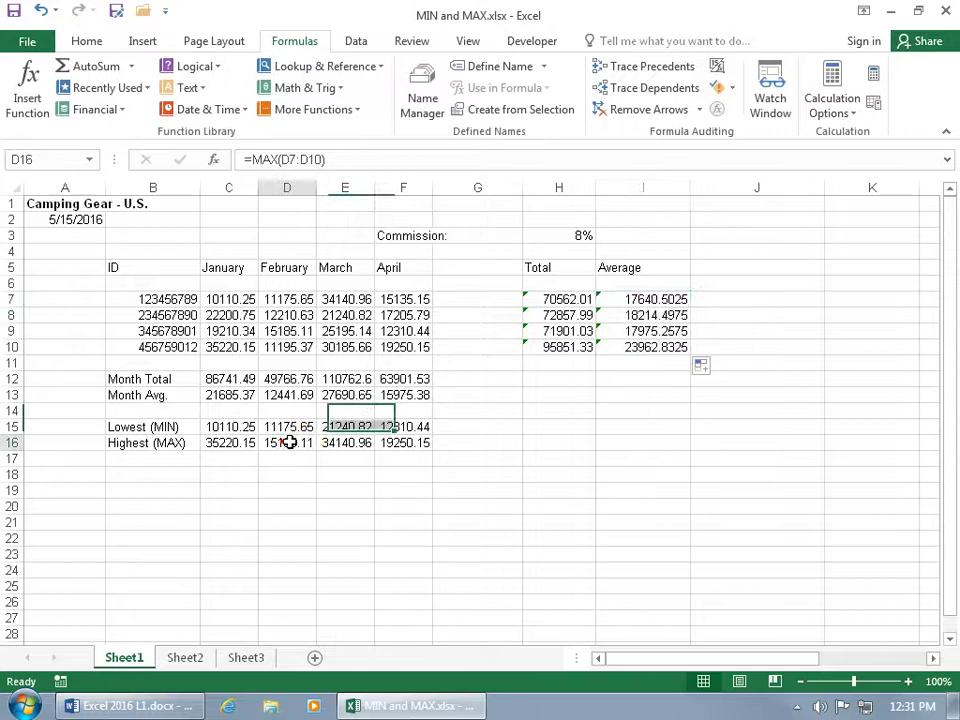
{"action": "left_click_drag", "start_coordinate": [316, 450], "coordinate": [250, 443]}
{"action": "left_click", "coordinate": [250, 443]}
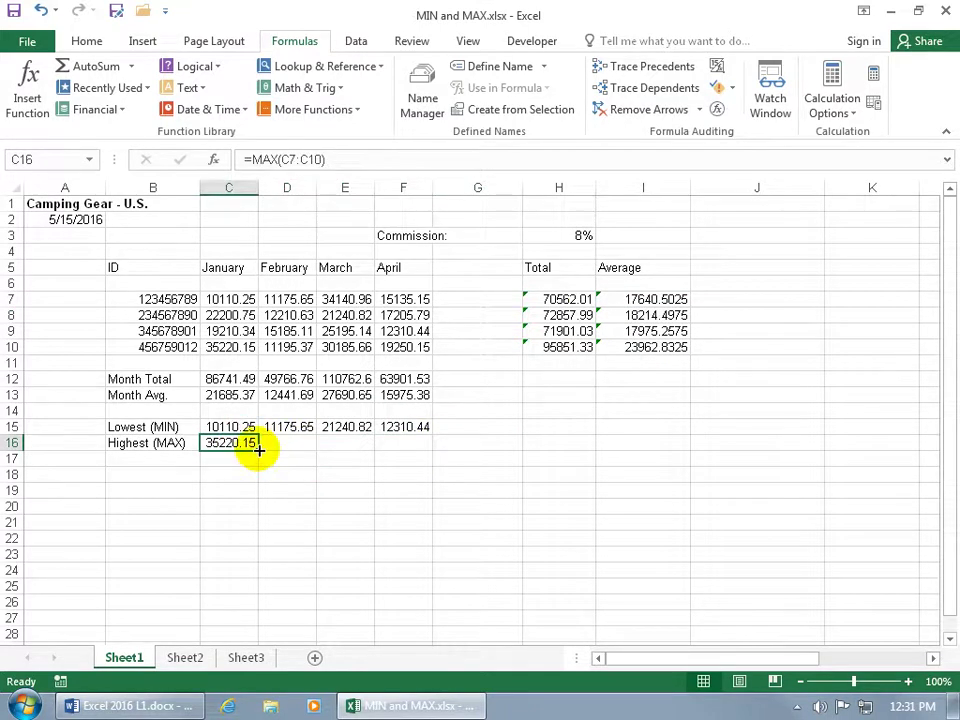
{"action": "left_click", "coordinate": [258, 449]}
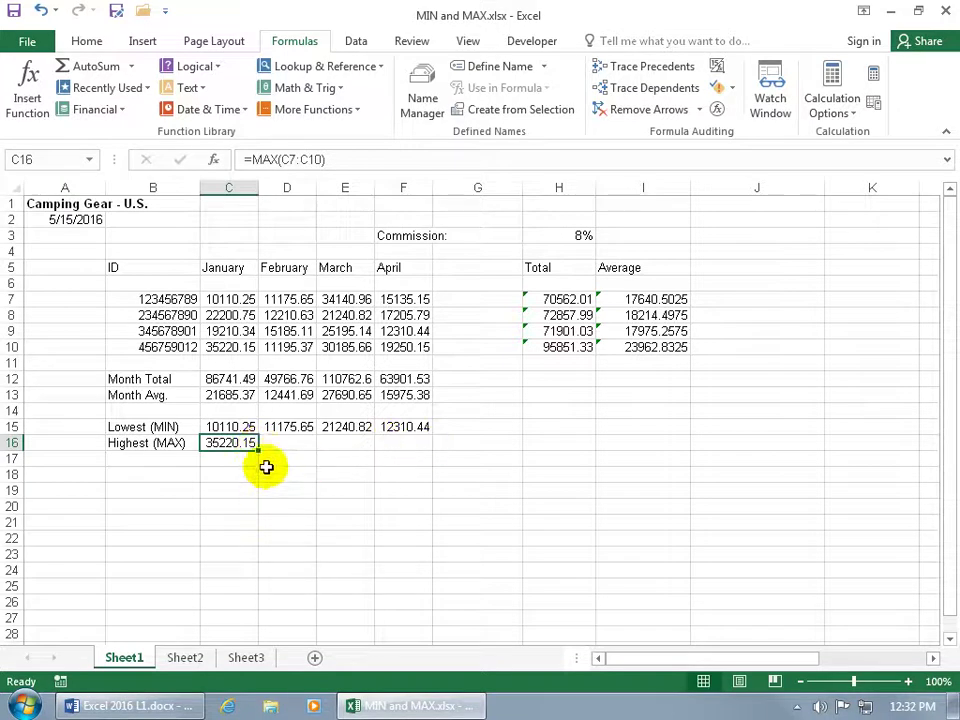
{"action": "left_click_drag", "start_coordinate": [258, 449], "coordinate": [426, 448]}
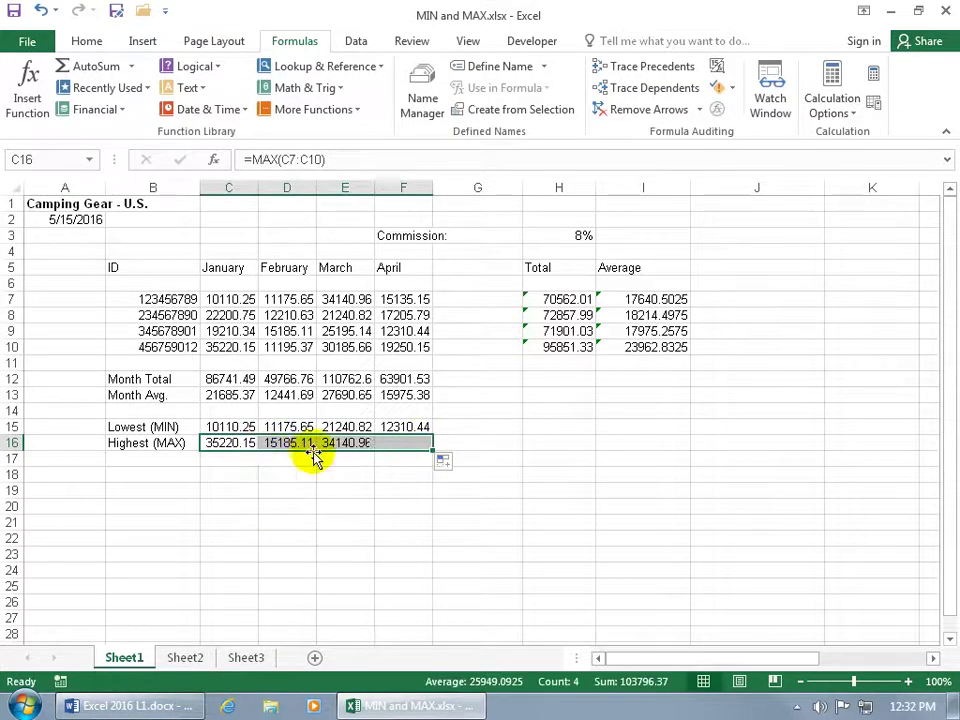